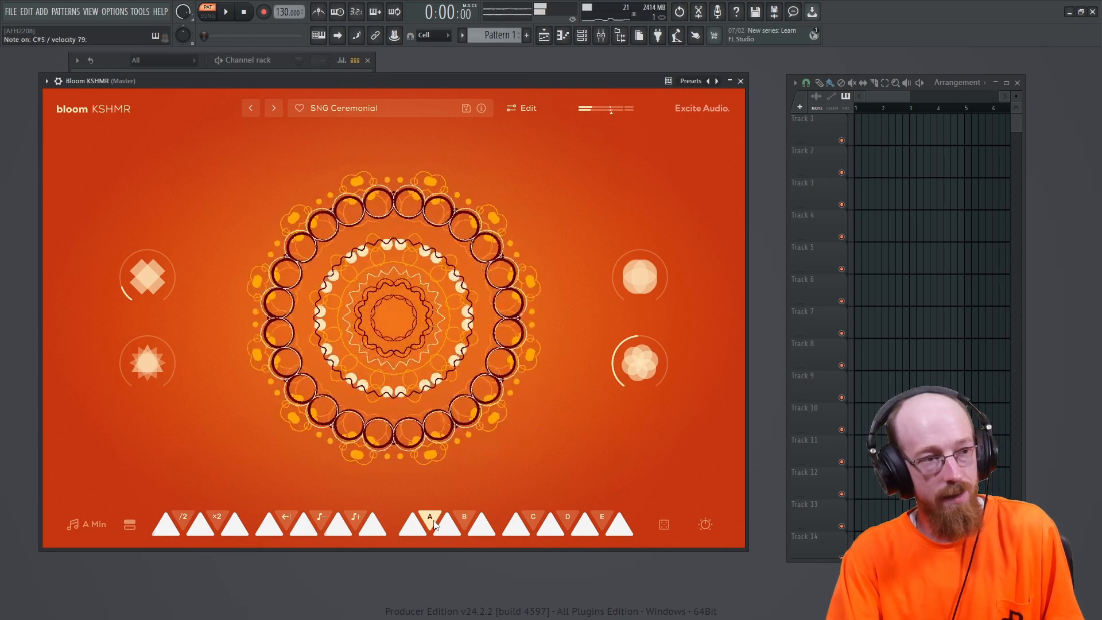
Step: Examine the SNG Ceremonial preset's sample editor, its full-screen sequencer and the sample bank by instrument category
click(525, 108)
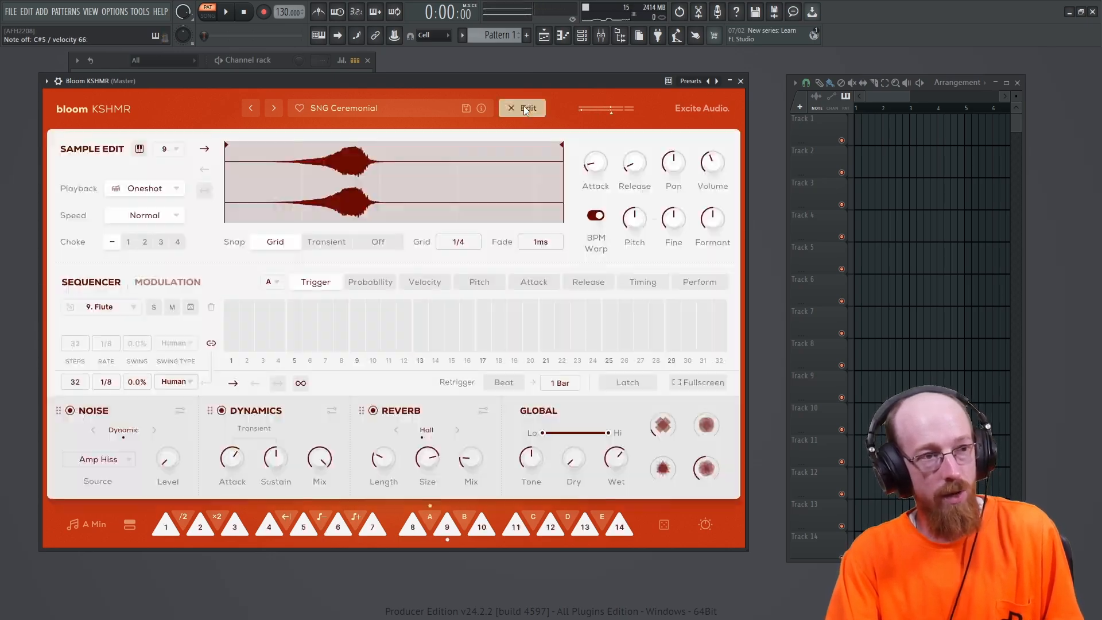
click(699, 383)
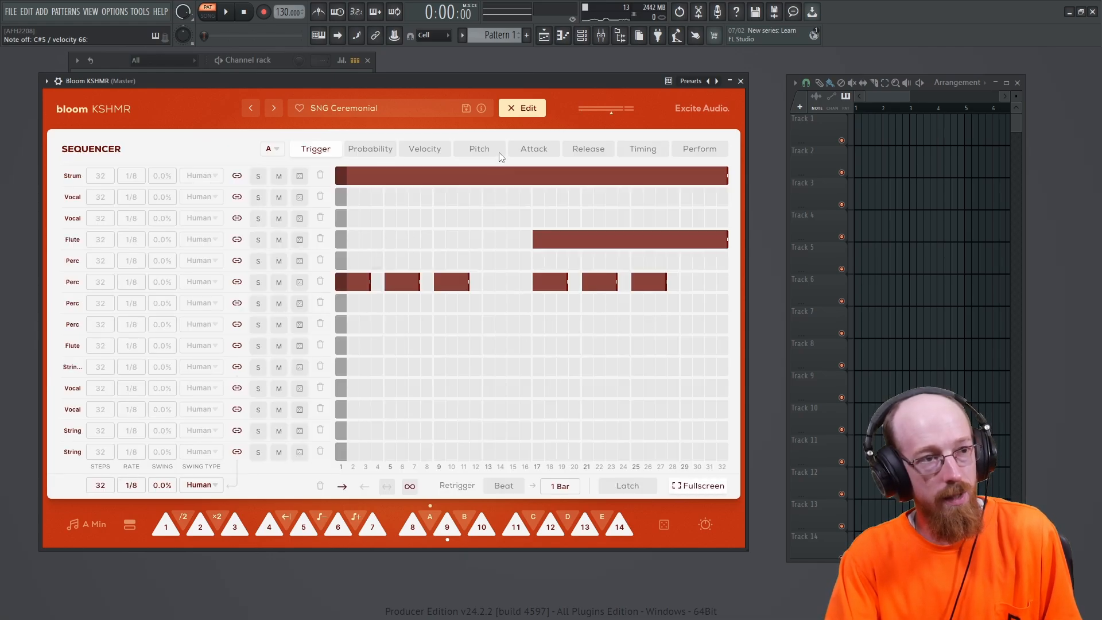
click(522, 109)
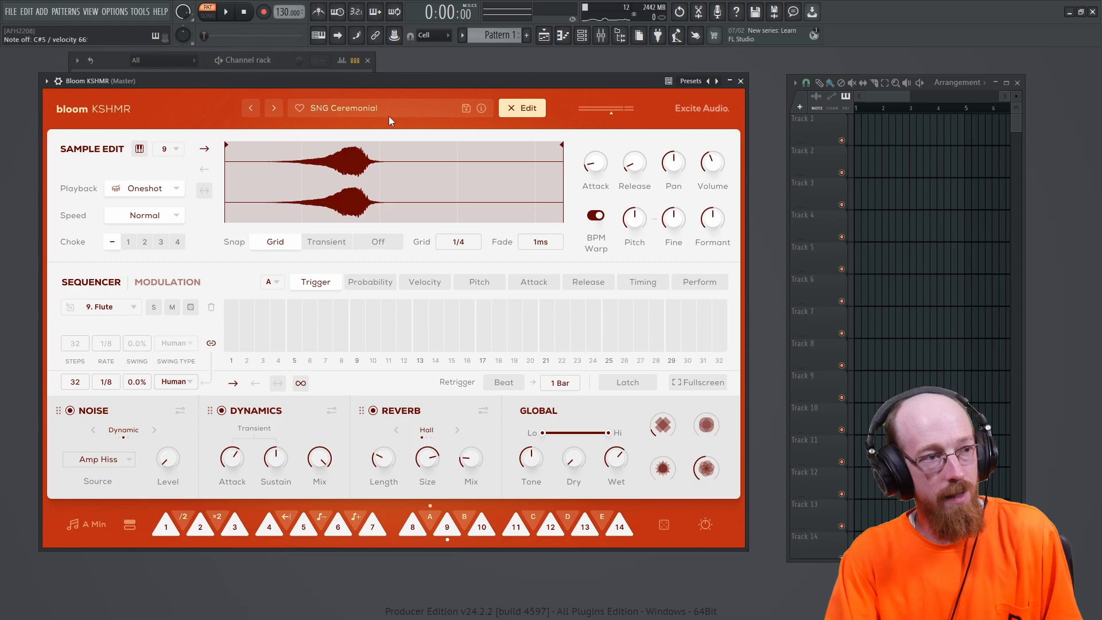
click(521, 109)
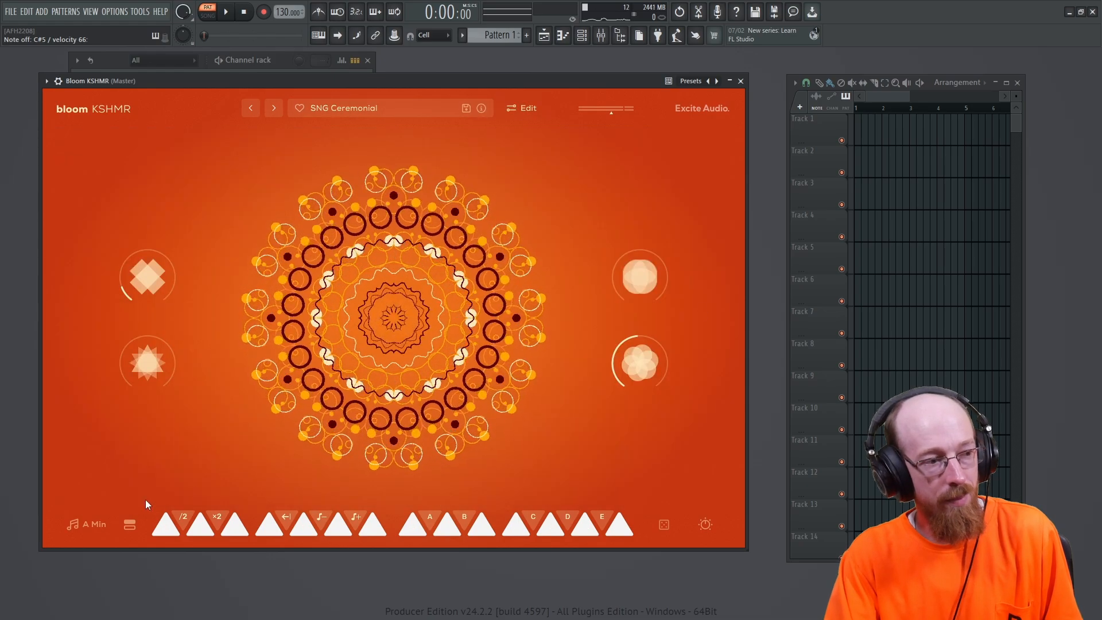
click(130, 525)
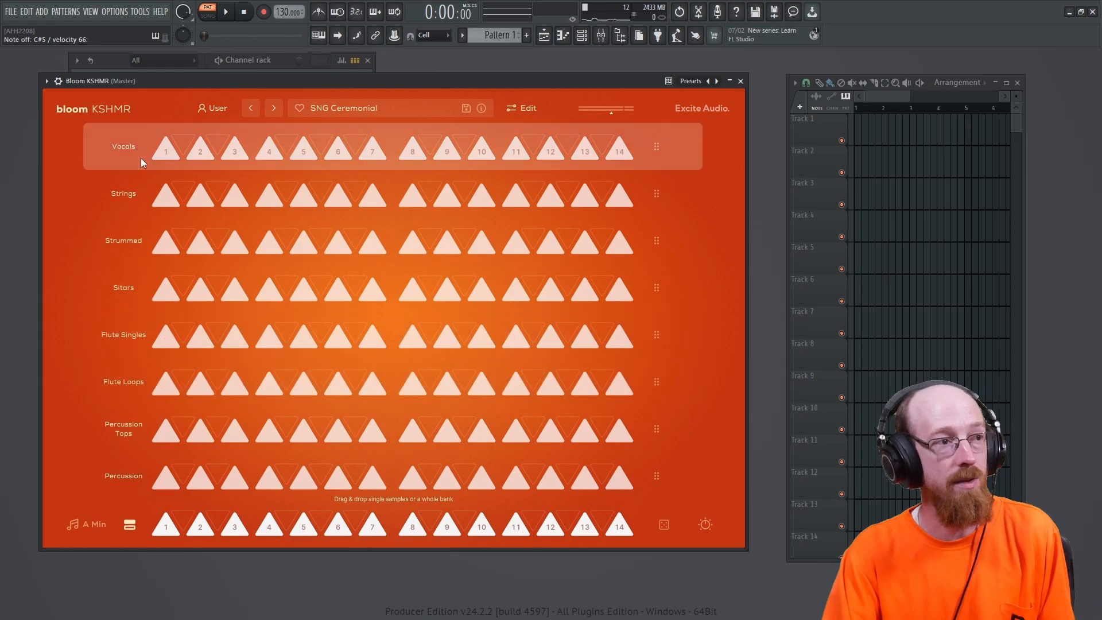
click(534, 109)
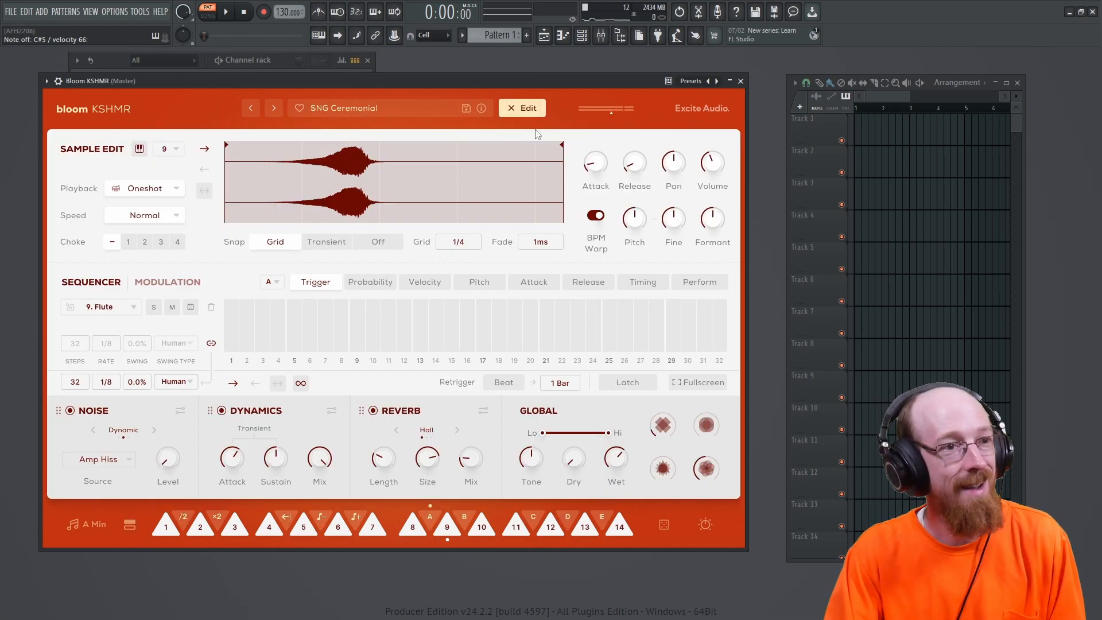
click(521, 108)
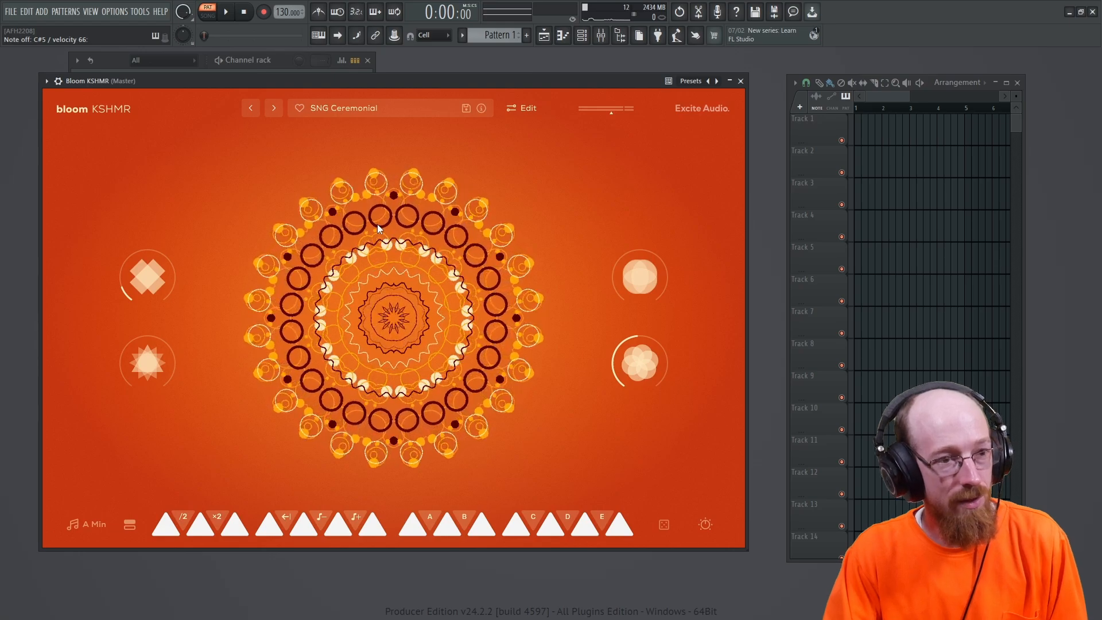
click(79, 525)
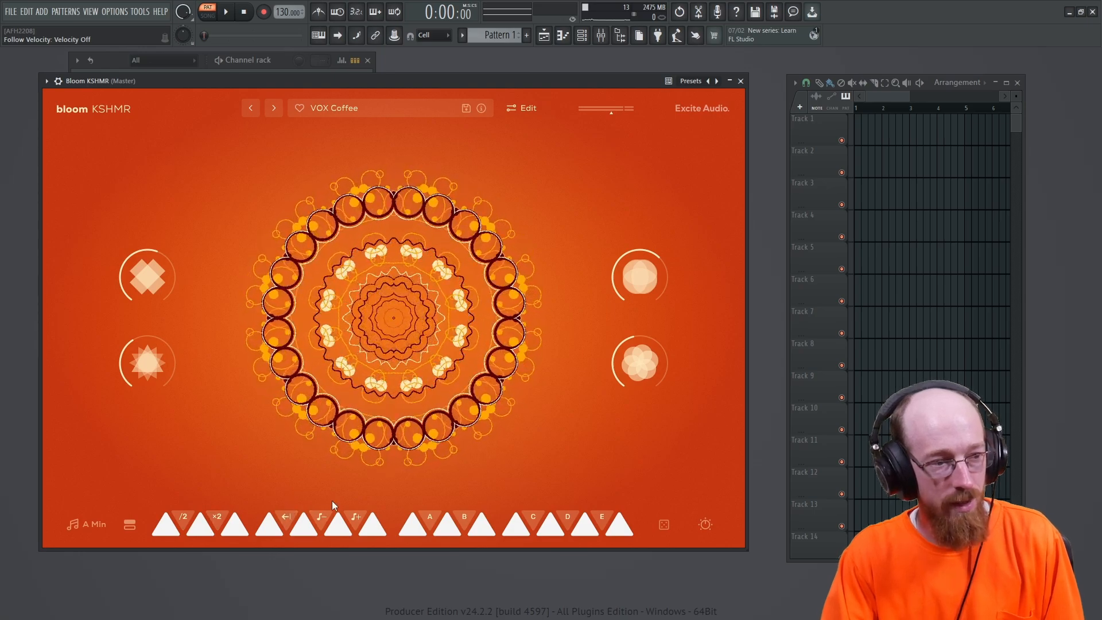
Step: Audition the VOX Coffee preset with the pitch-up and pitch-down performance triggers
click(357, 519)
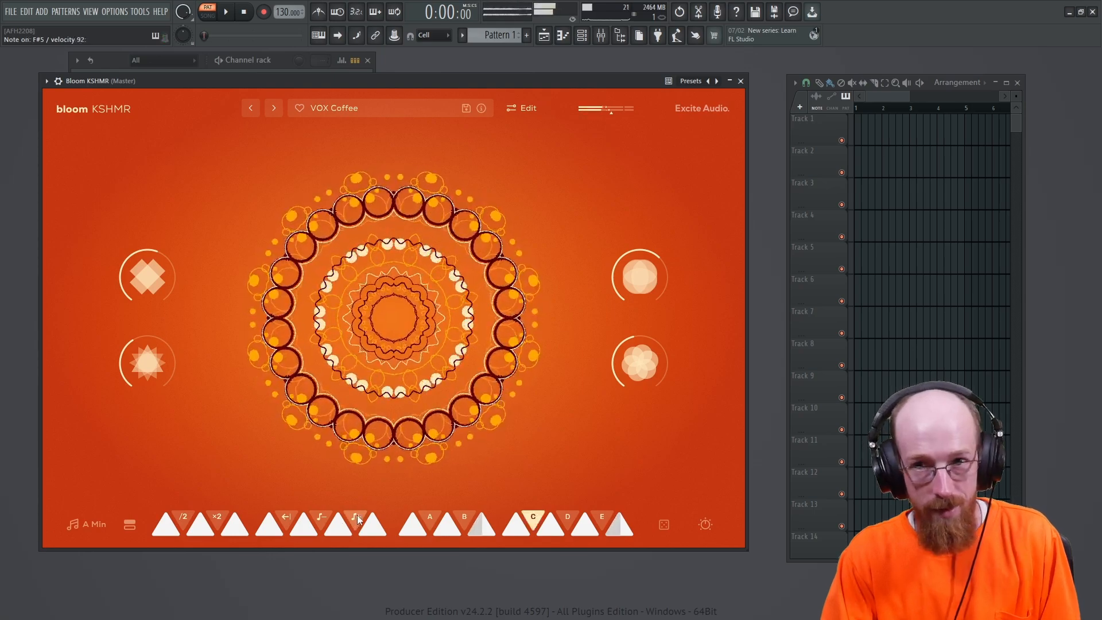
click(360, 520)
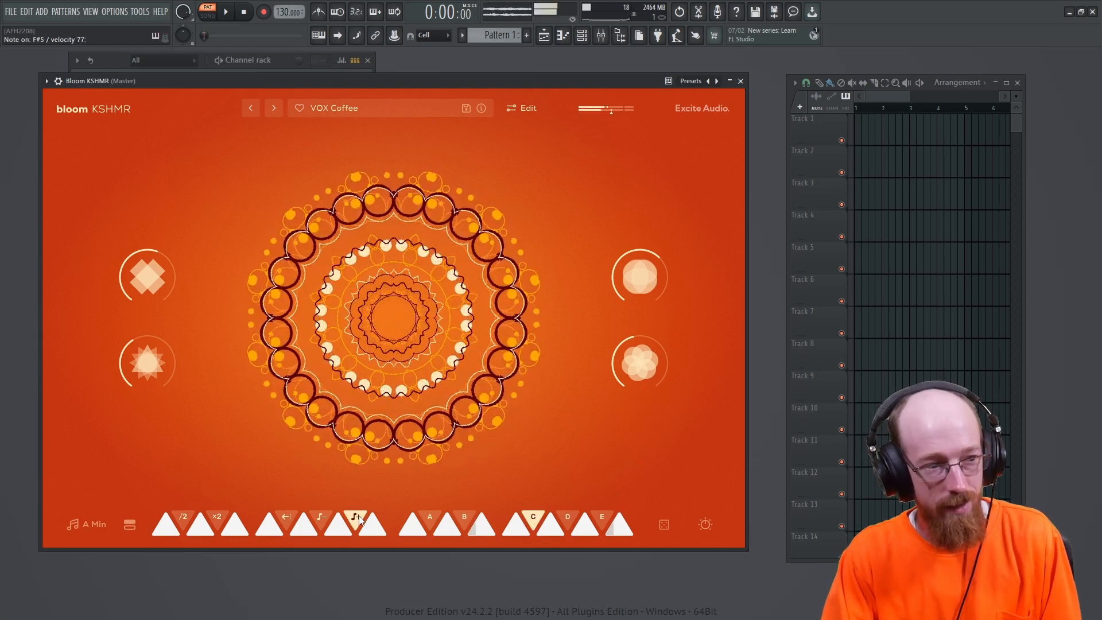
click(321, 518)
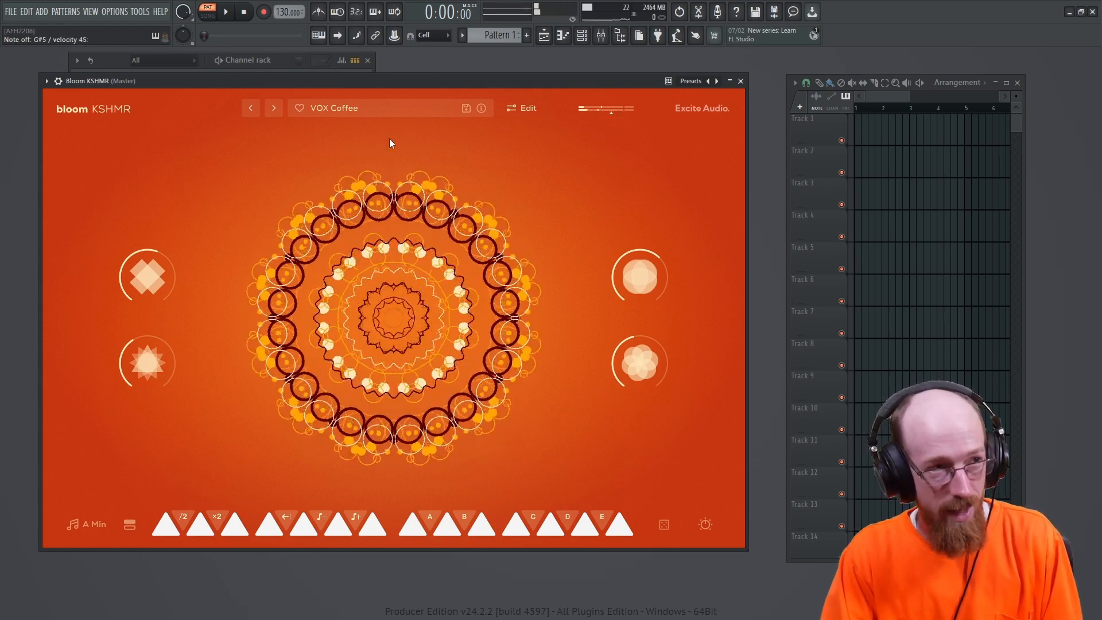
Step: Audition presets from several categories, trying VOX Forthcoming, PC Cultural Drums and FX Daring
click(364, 109)
click(466, 359)
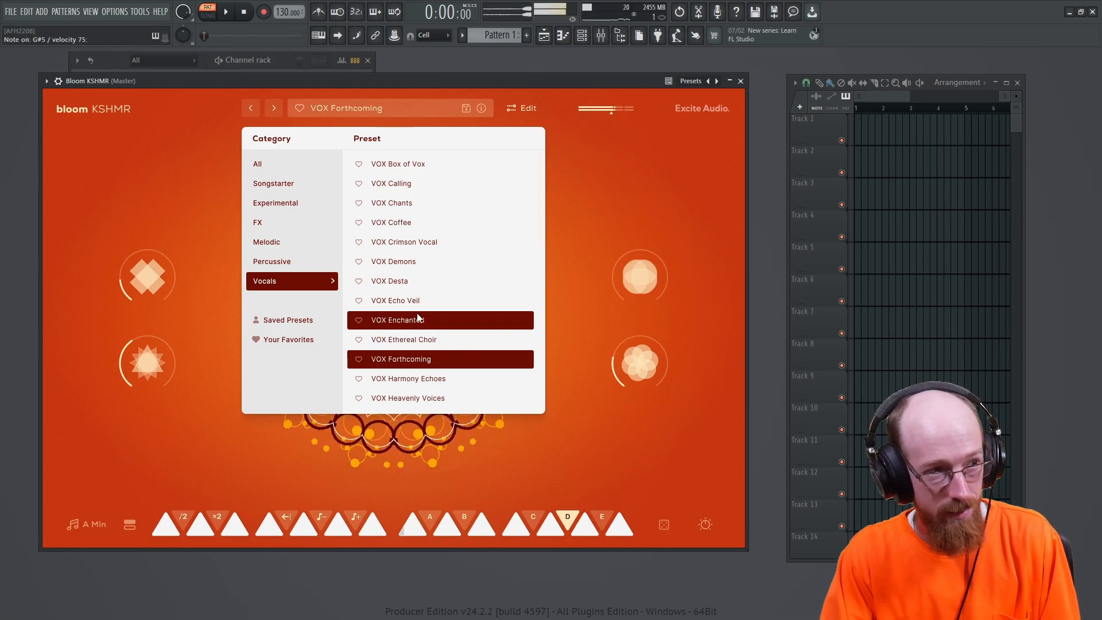
click(287, 262)
click(446, 265)
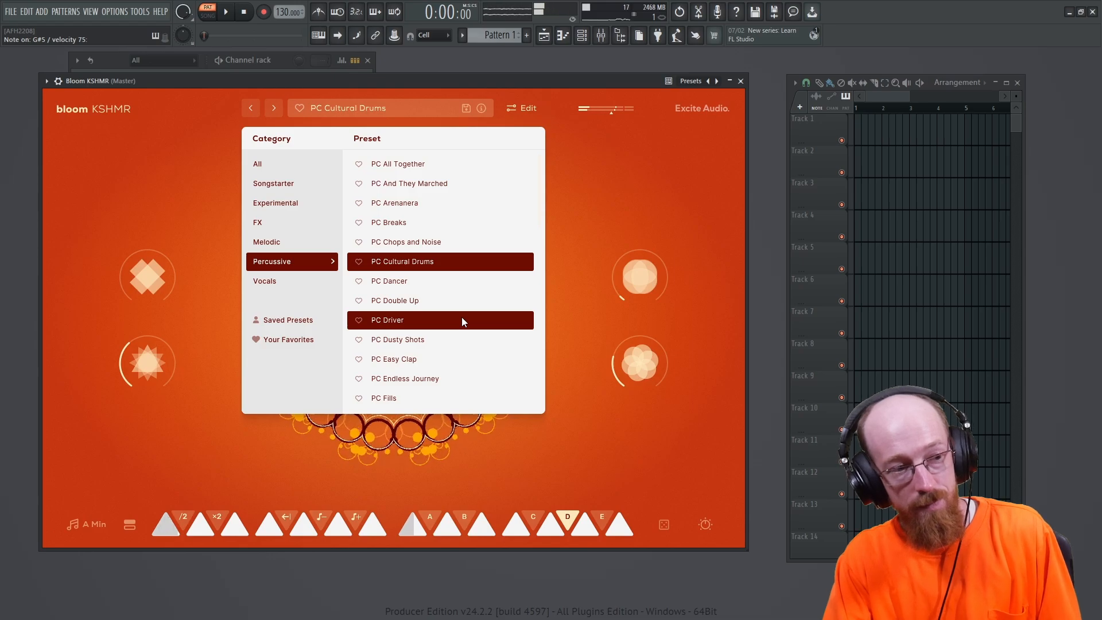
click(305, 240)
click(437, 280)
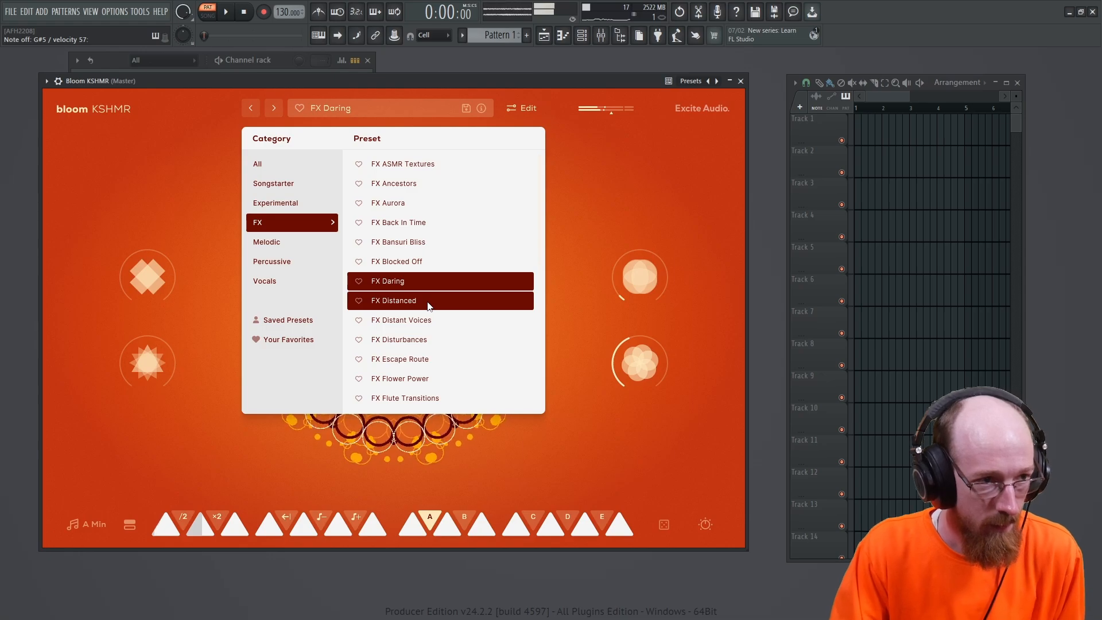
Step: Load the EXP Mandala Drones preset from the Experimental category after comparing it with EXP Fragments, and close the instrument
click(291, 211)
click(402, 262)
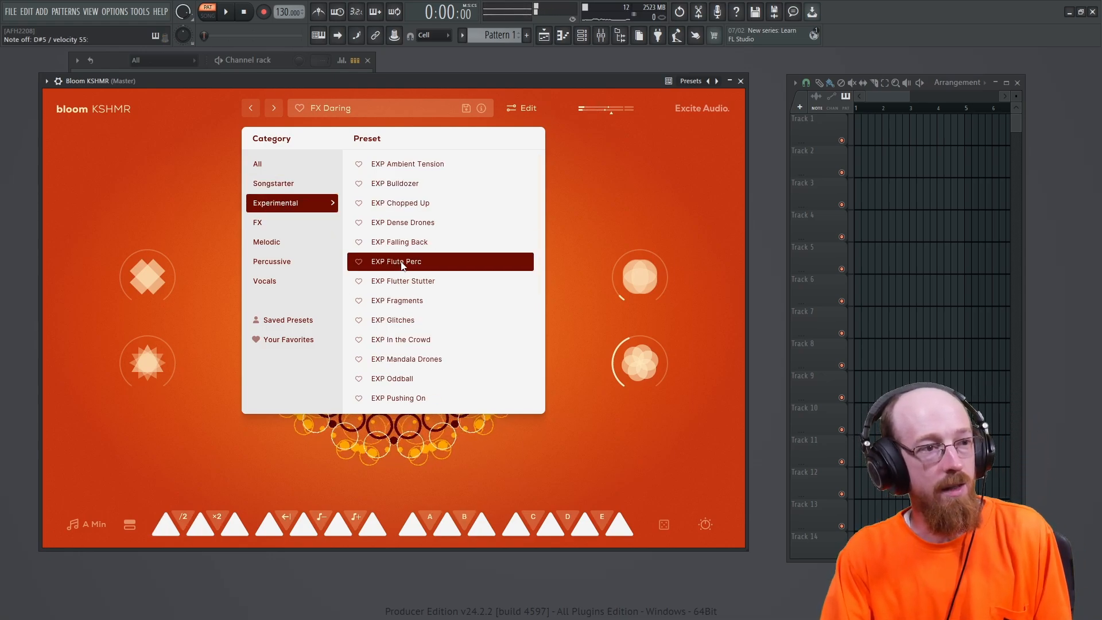
click(458, 353)
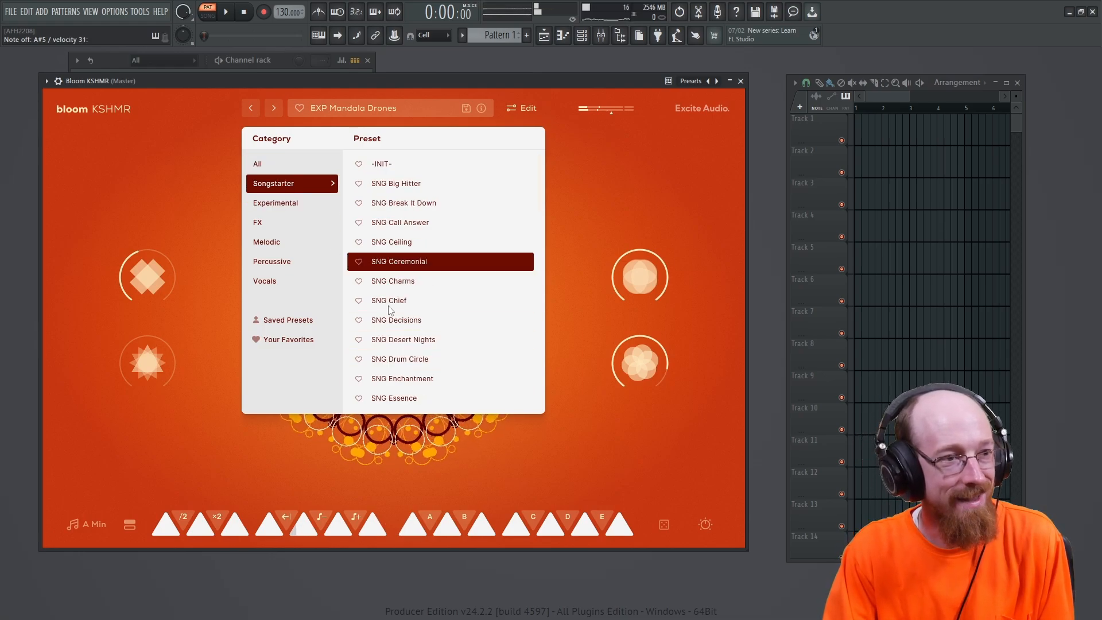
click(447, 300)
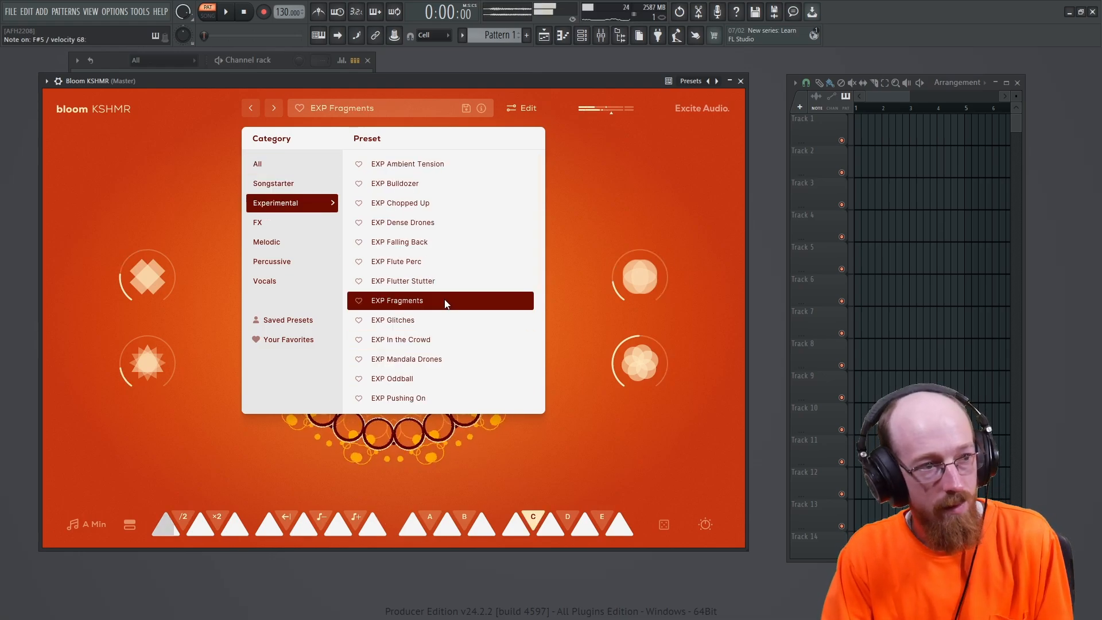
click(447, 358)
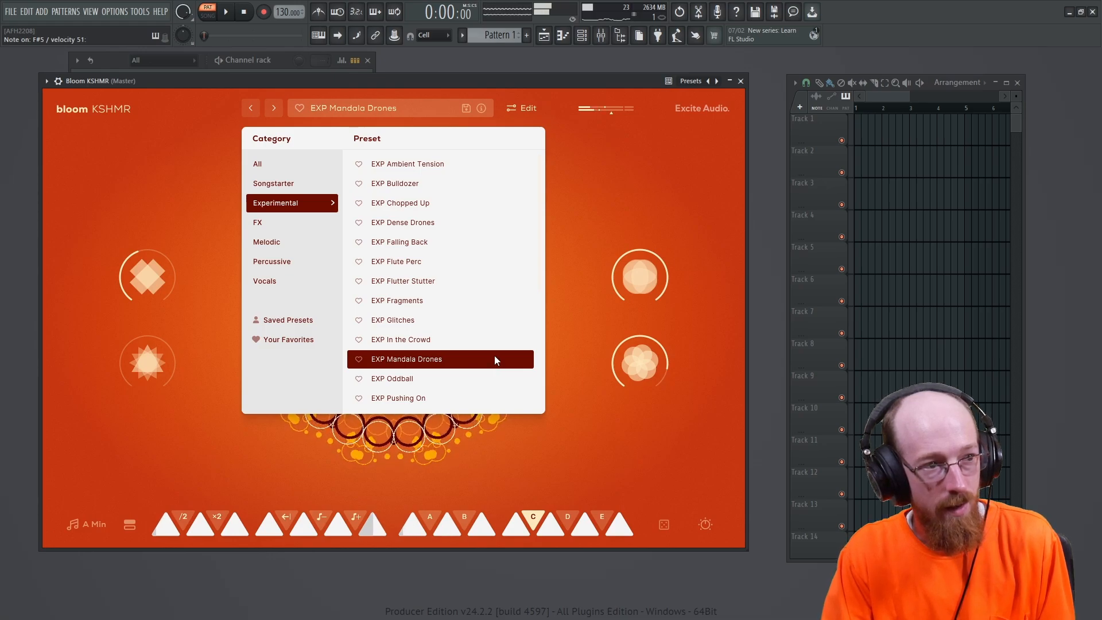
click(740, 82)
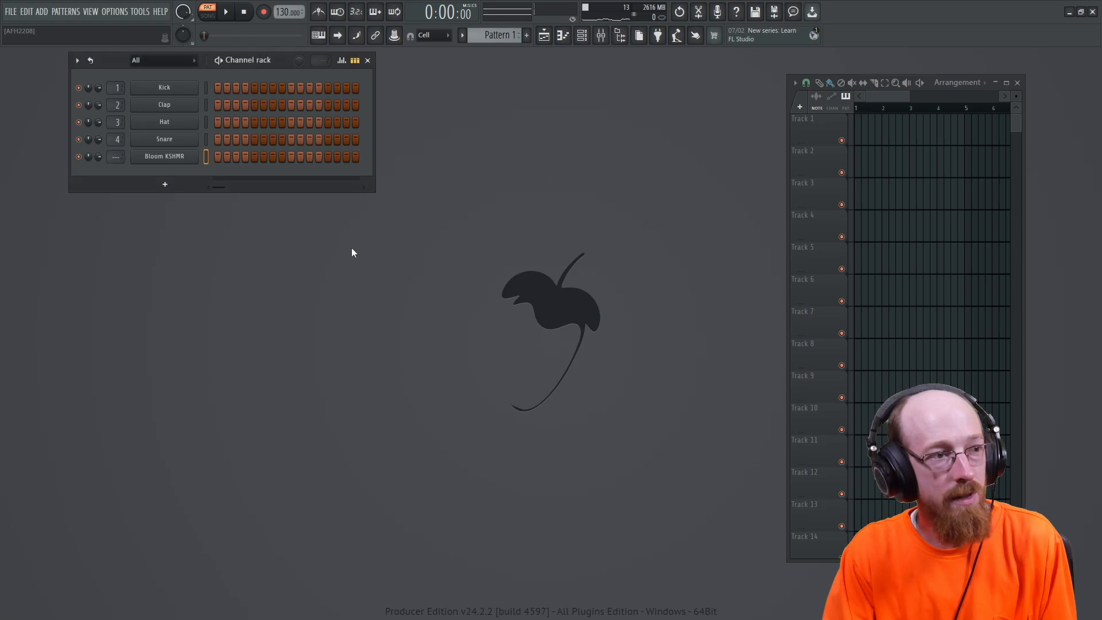
Step: Name the Bloom KSHMR channel Drone and draw a lengthened F#5 note from bar 1 in its piano roll
right_click(195, 156)
click(223, 159)
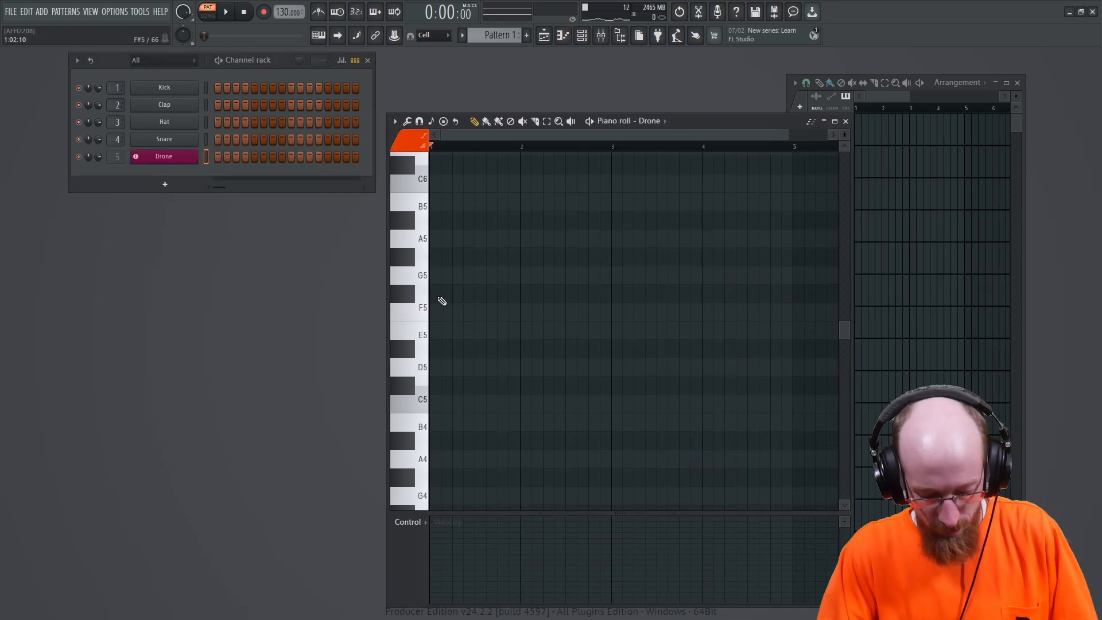
click(435, 295)
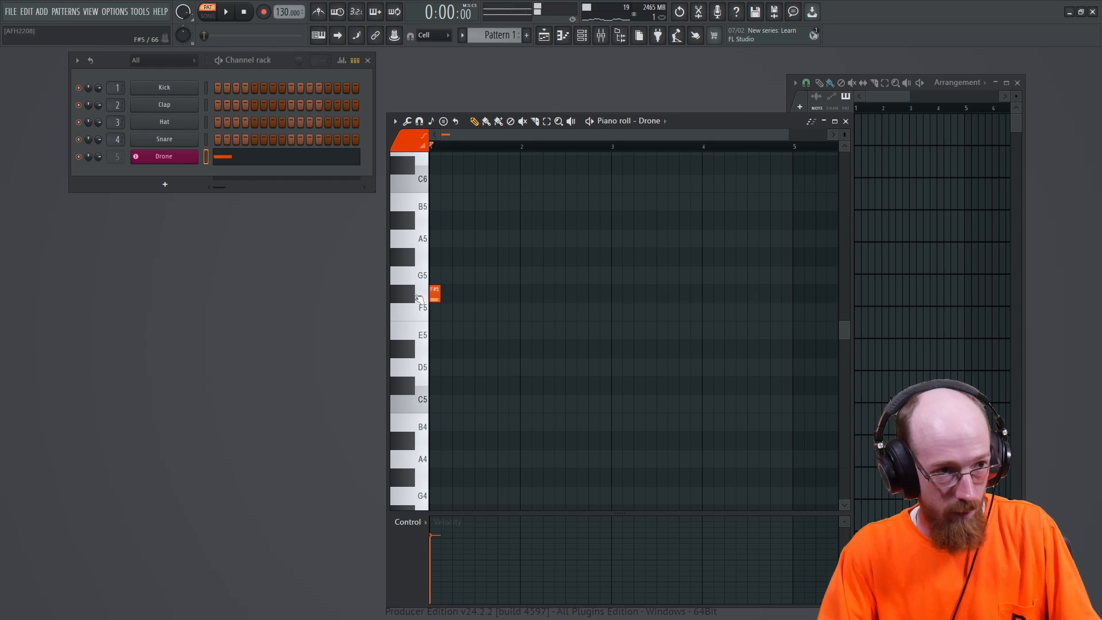
drag(439, 296, 674, 303)
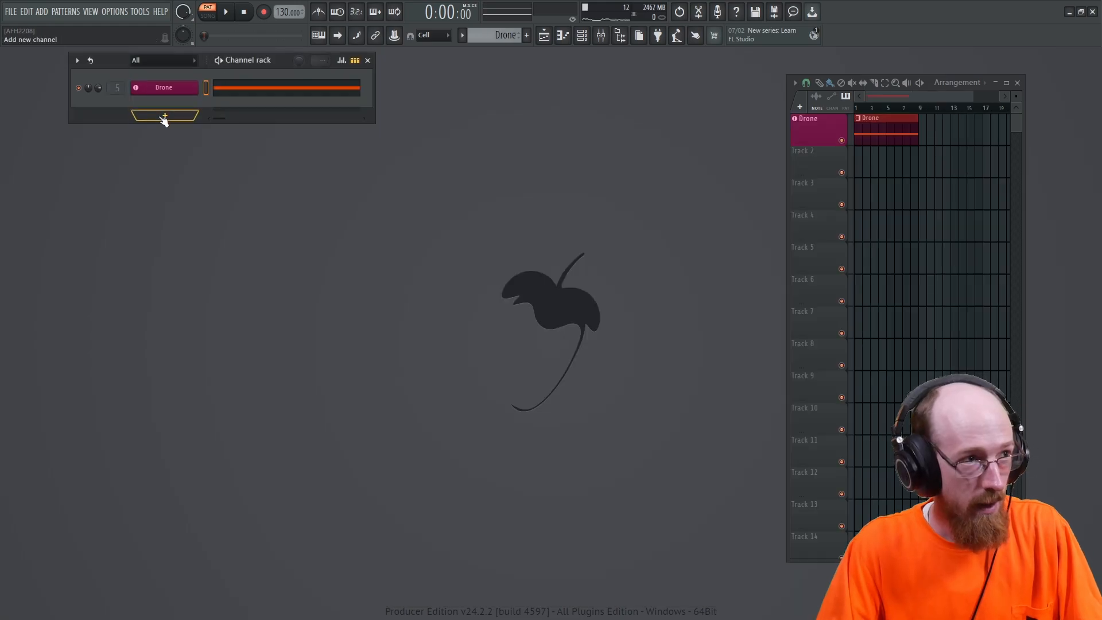
Step: Add a second Bloom KSHMR instrument channel to the project and reposition its window
click(164, 115)
text(bloom)
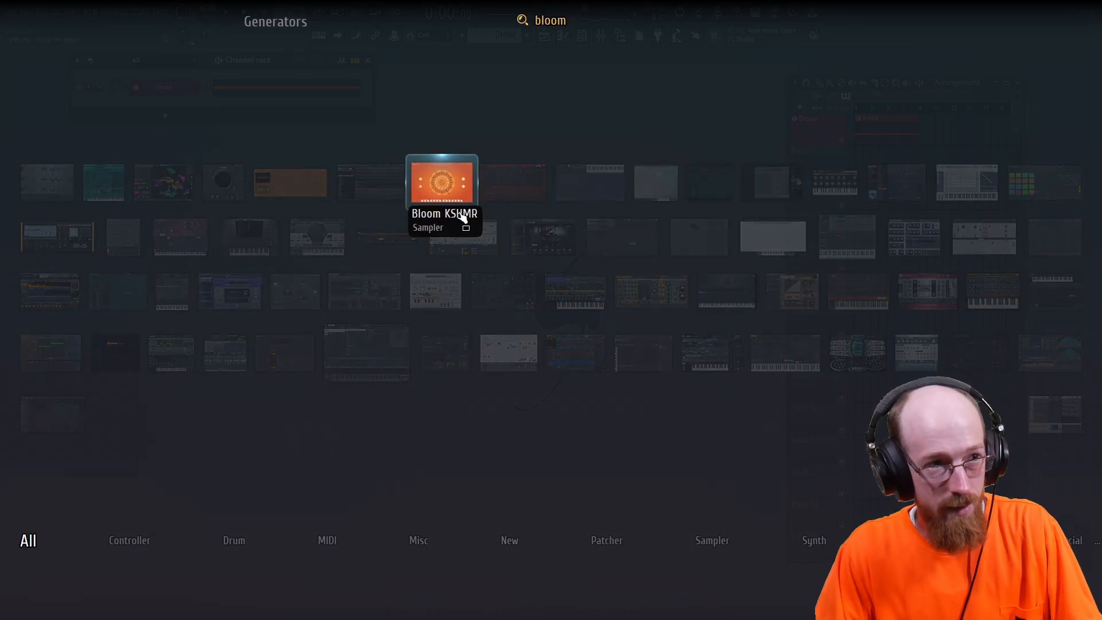
click(462, 217)
drag(481, 169, 484, 65)
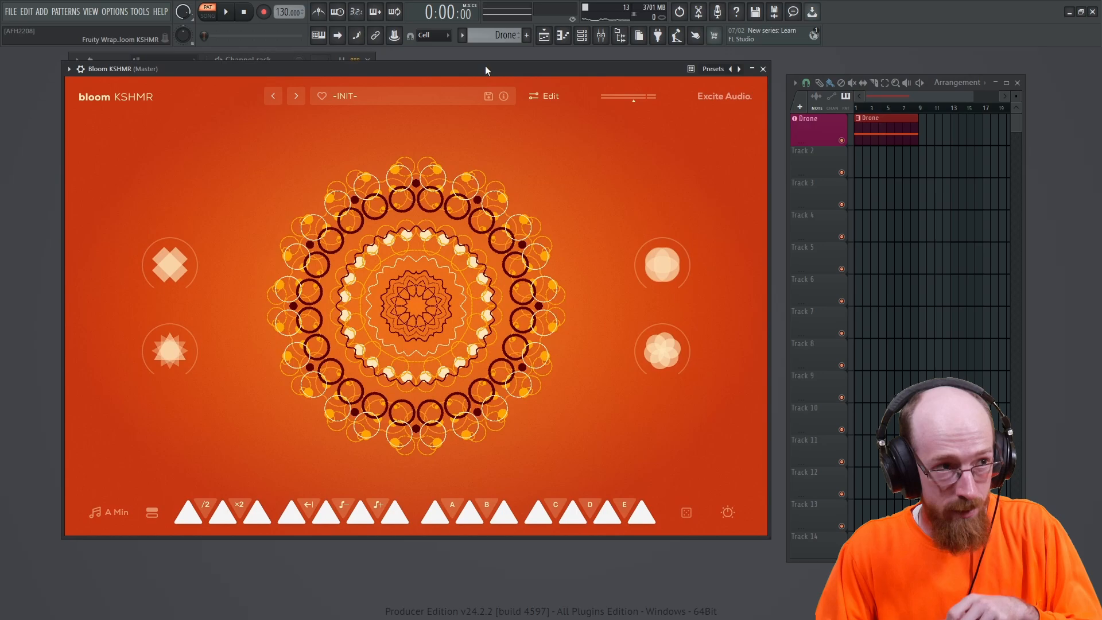
Step: Load the EXP Flute Perc preset from the Experimental category in the new instrument, trying EXP Chopped Up first, and close it
click(355, 97)
click(350, 191)
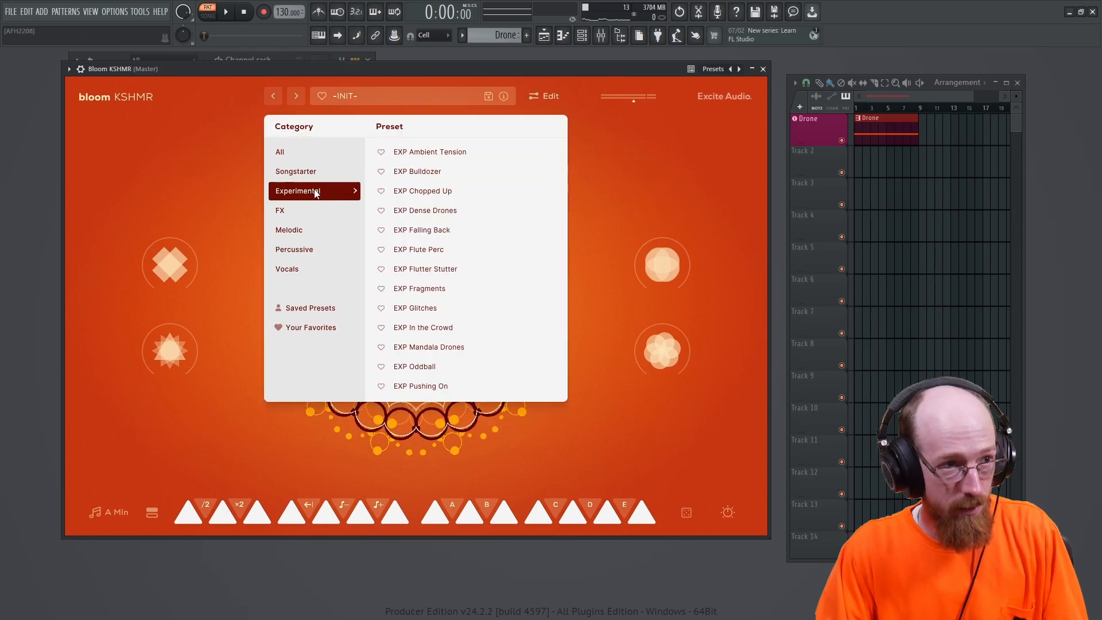
click(447, 191)
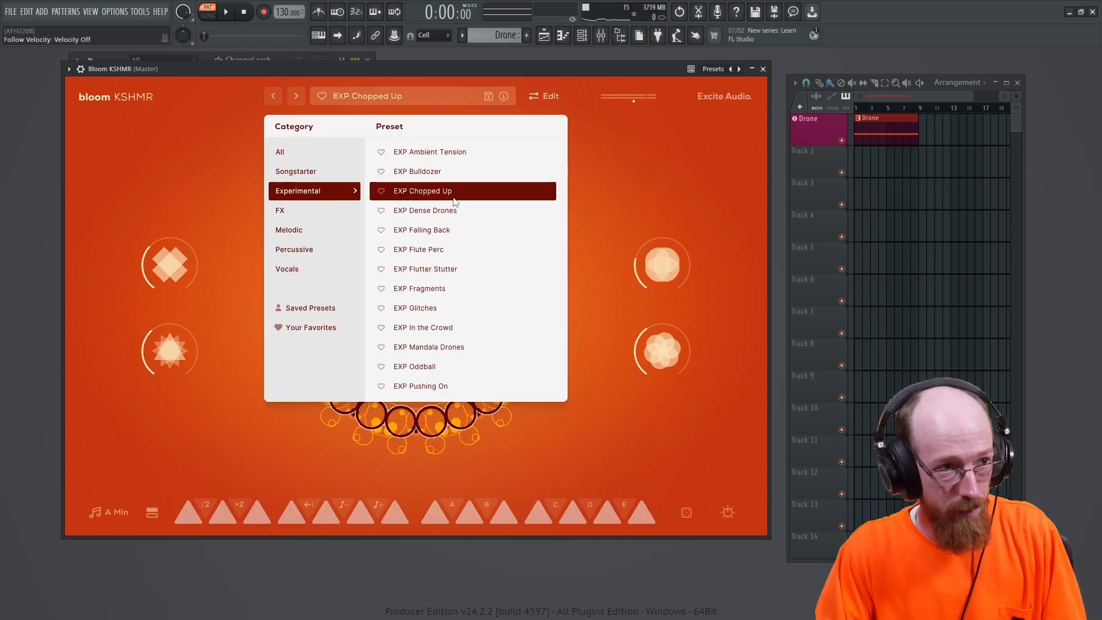
click(449, 255)
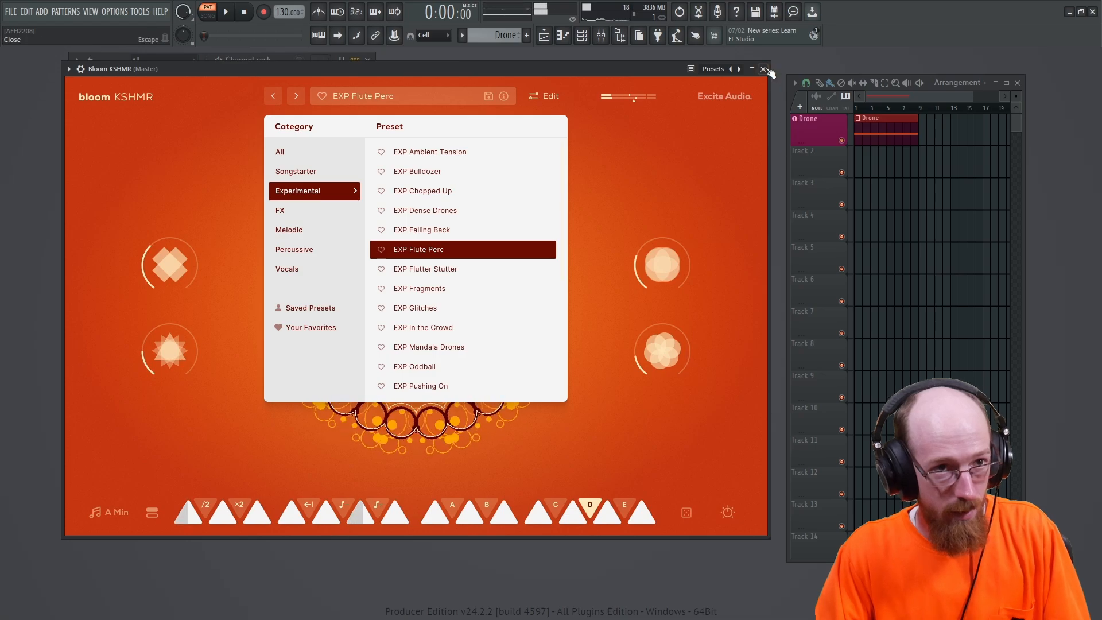
click(627, 160)
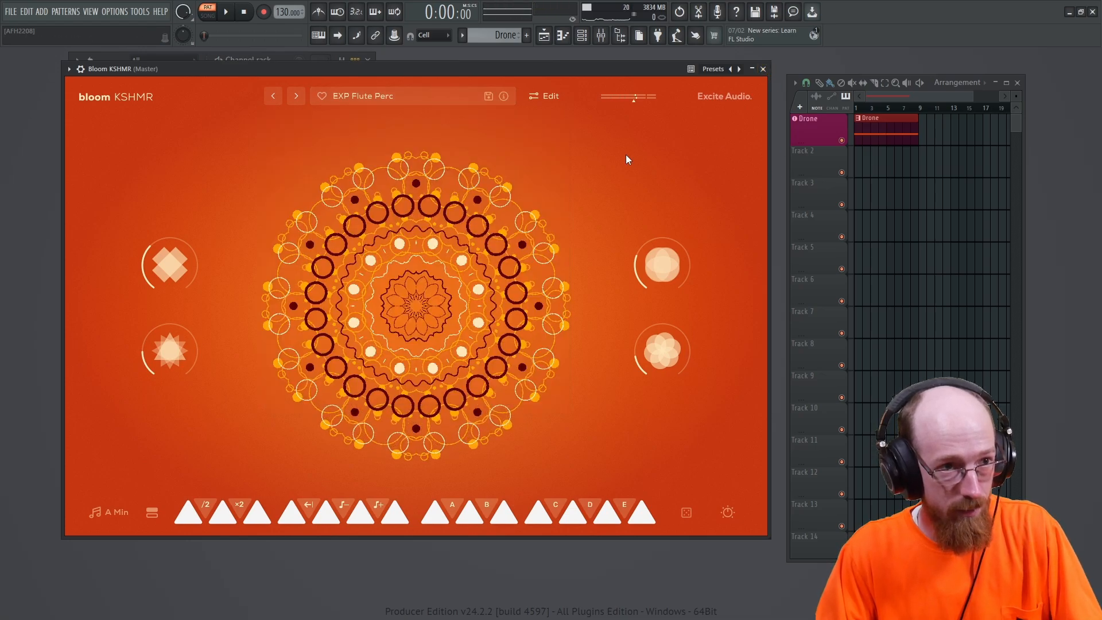
click(763, 69)
Step: Play back the arrangement to hear the Flute Perc note together with the drone
key(space)
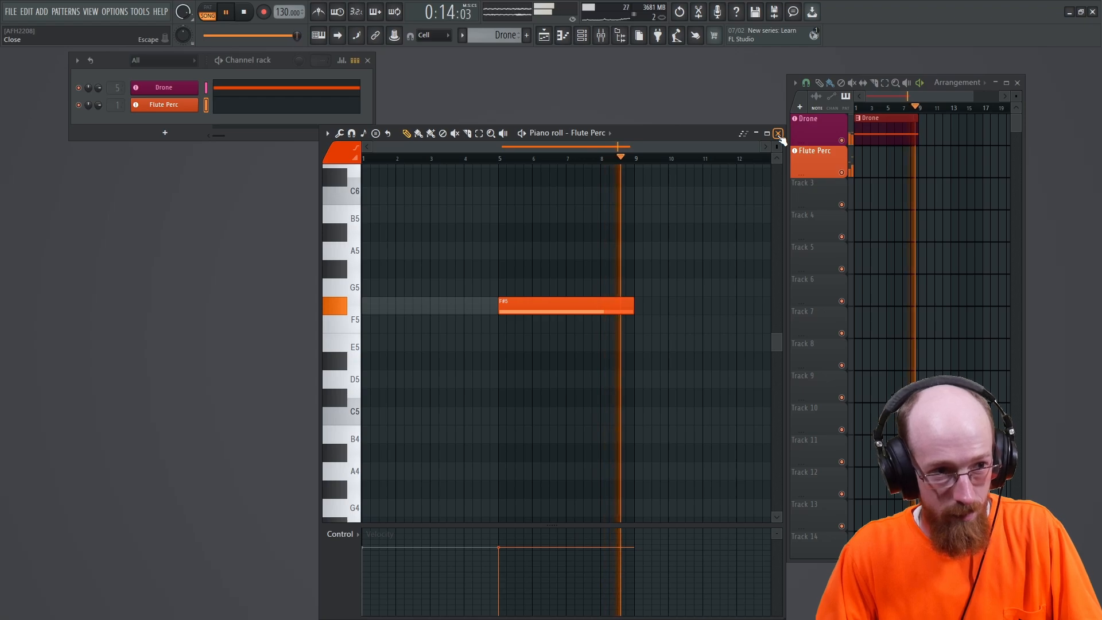
key(space)
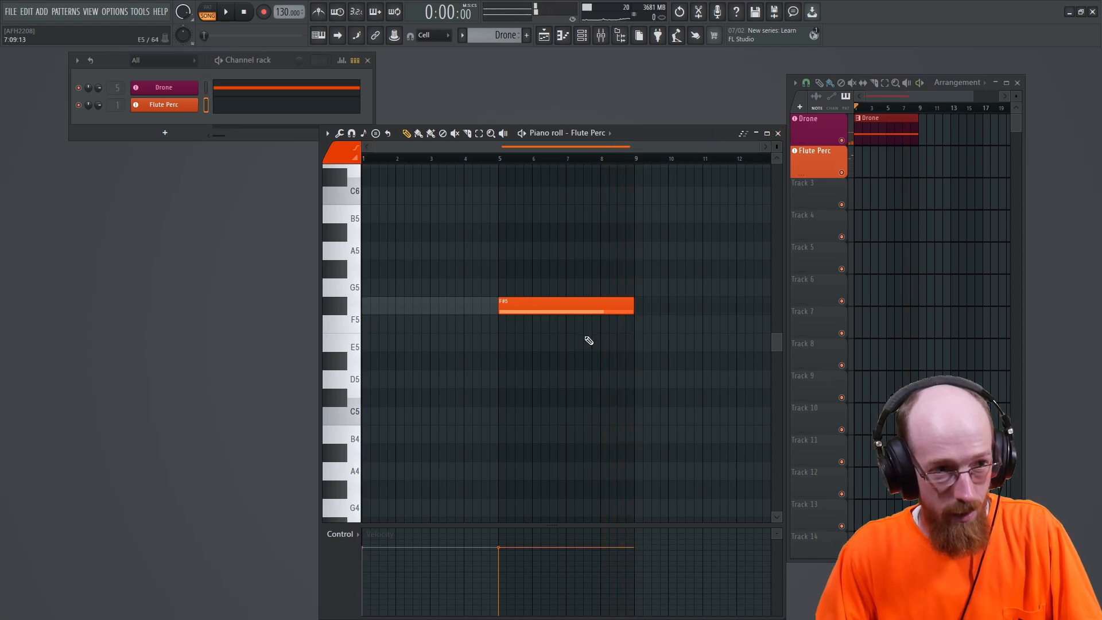
scroll(568, 294, down, 3)
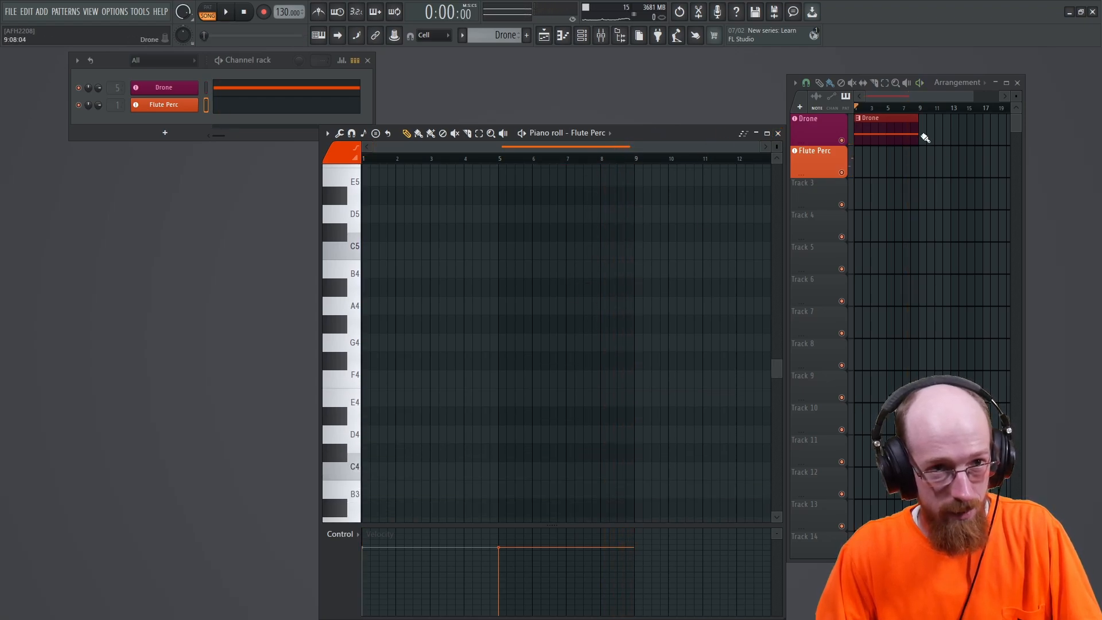
scroll(672, 296, up, 2)
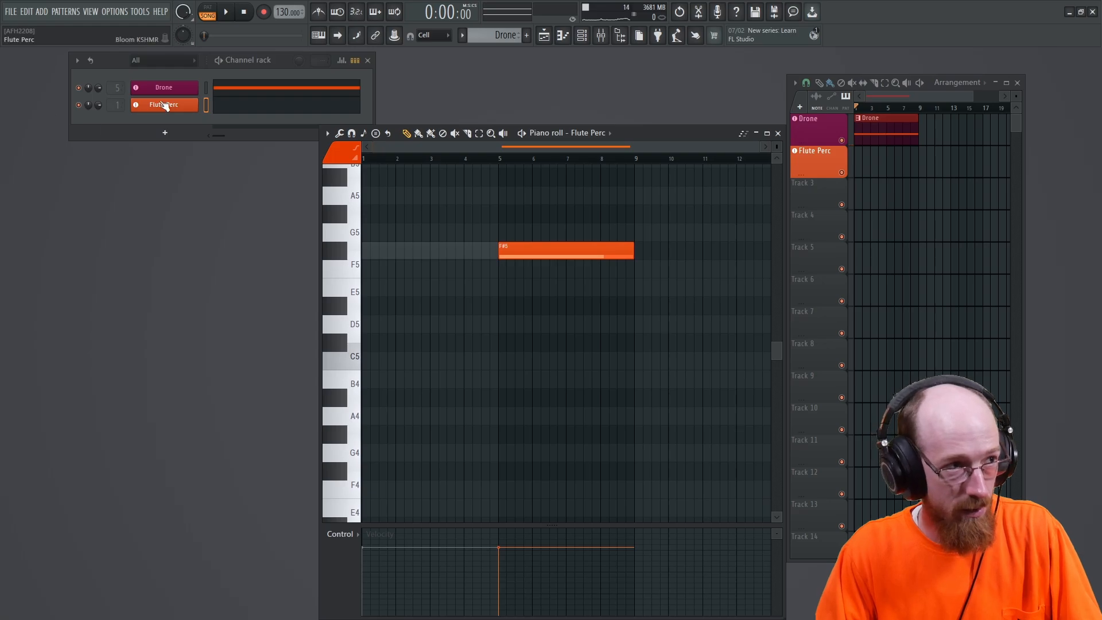
Step: Audition Flute Perc's pitch-up trigger, and place a one-bar G#4 note at bar 8 in the Drone piano roll
click(186, 106)
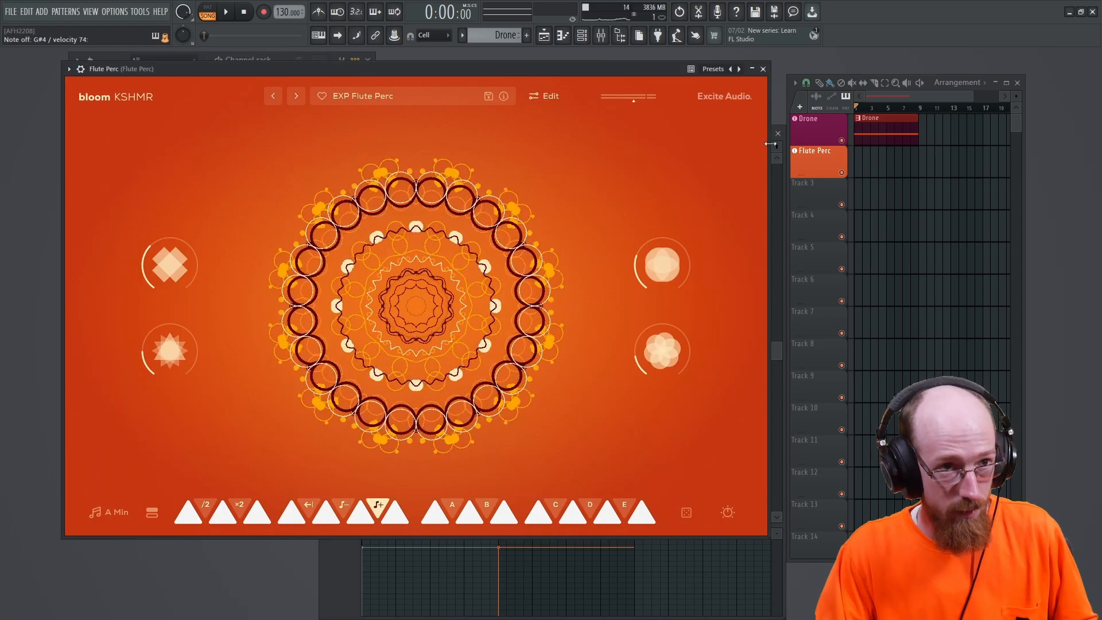
click(763, 69)
scroll(518, 381, down, 1)
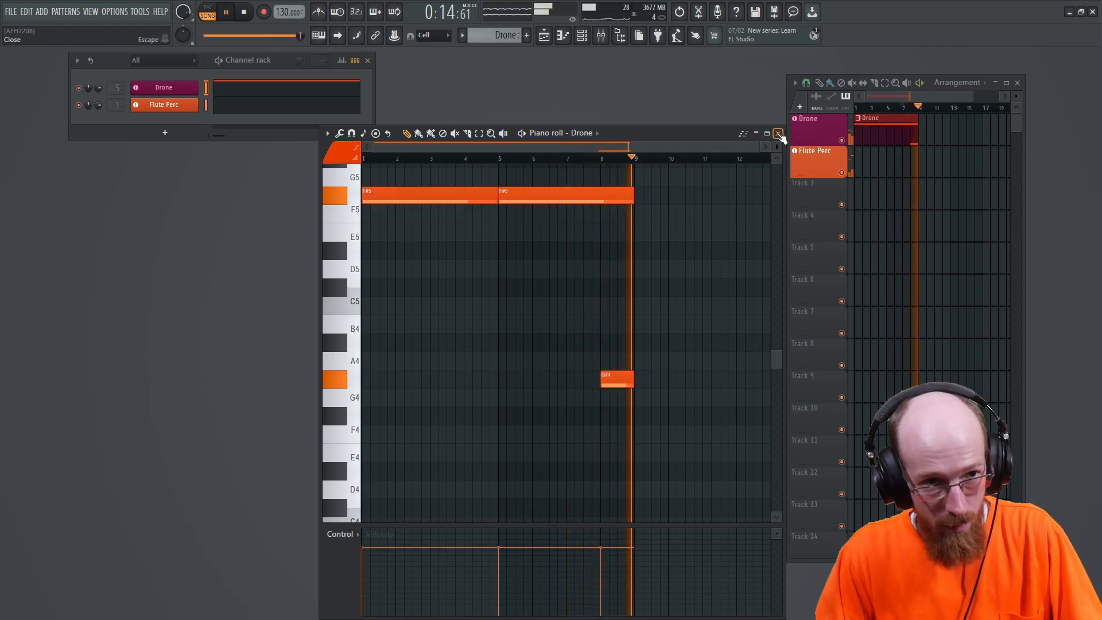
key(space)
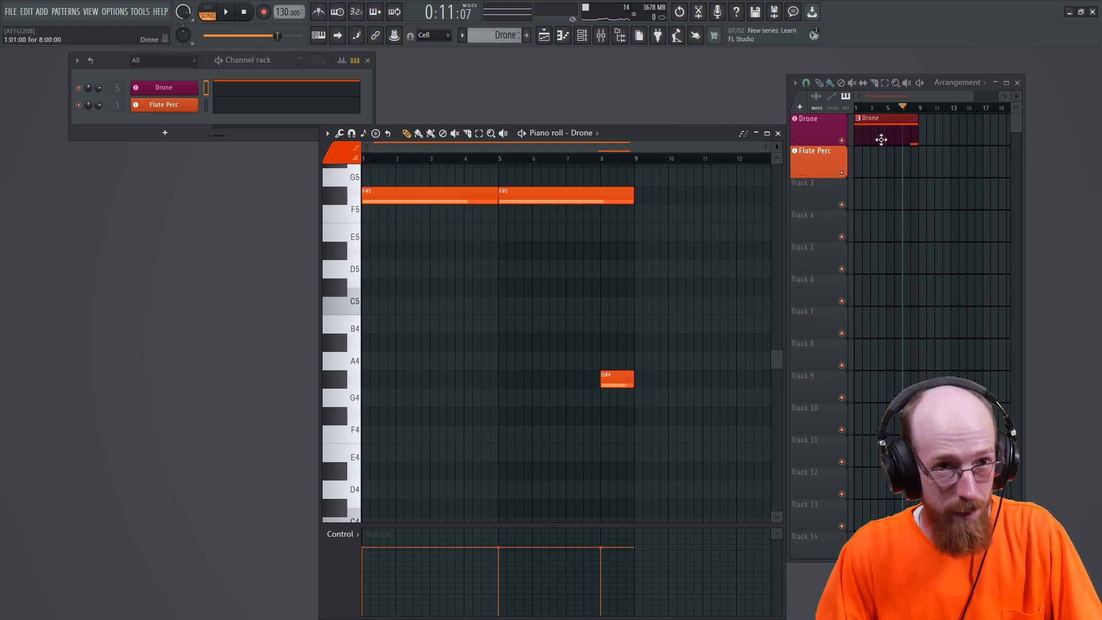
Step: Copy the Drone clip to bar 9 as Low Drone, and place one-bar F#5 and G#4 notes at bar 1 in the Flute Perc piano roll
drag(881, 140, 945, 143)
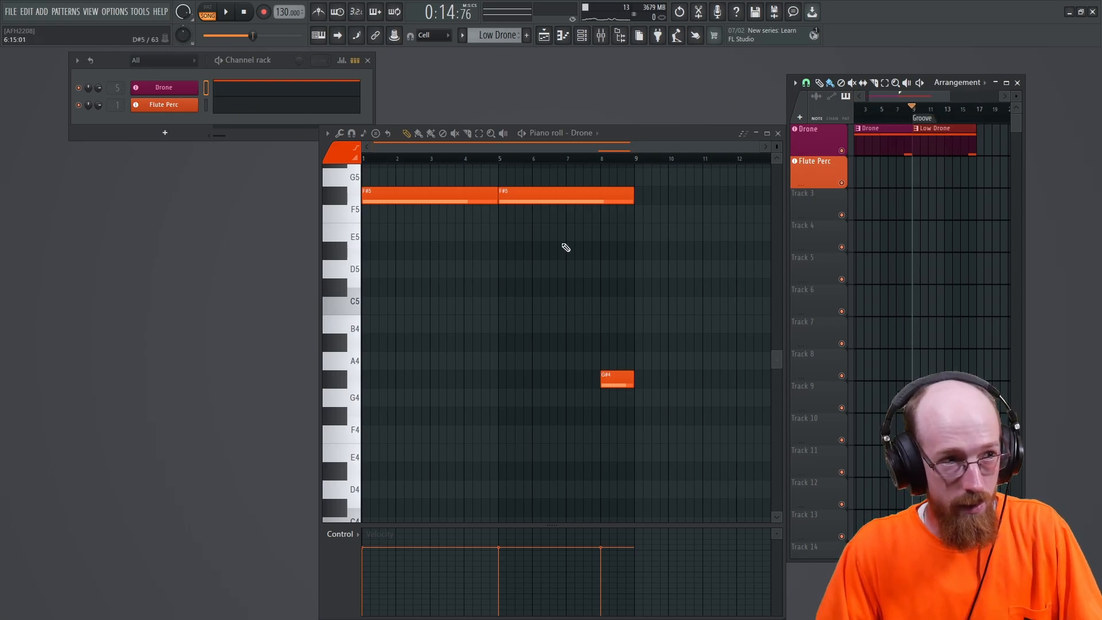
click(291, 108)
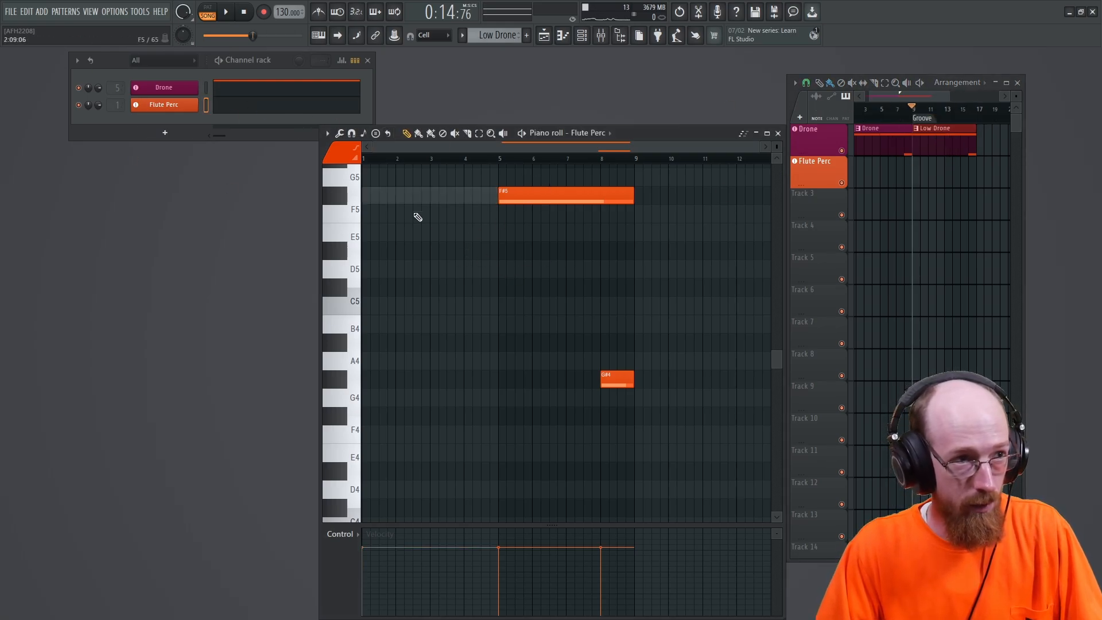
scroll(418, 217, up, 3)
scroll(398, 261, down, 5)
drag(616, 271, 357, 282)
scroll(425, 258, up, 5)
click(366, 361)
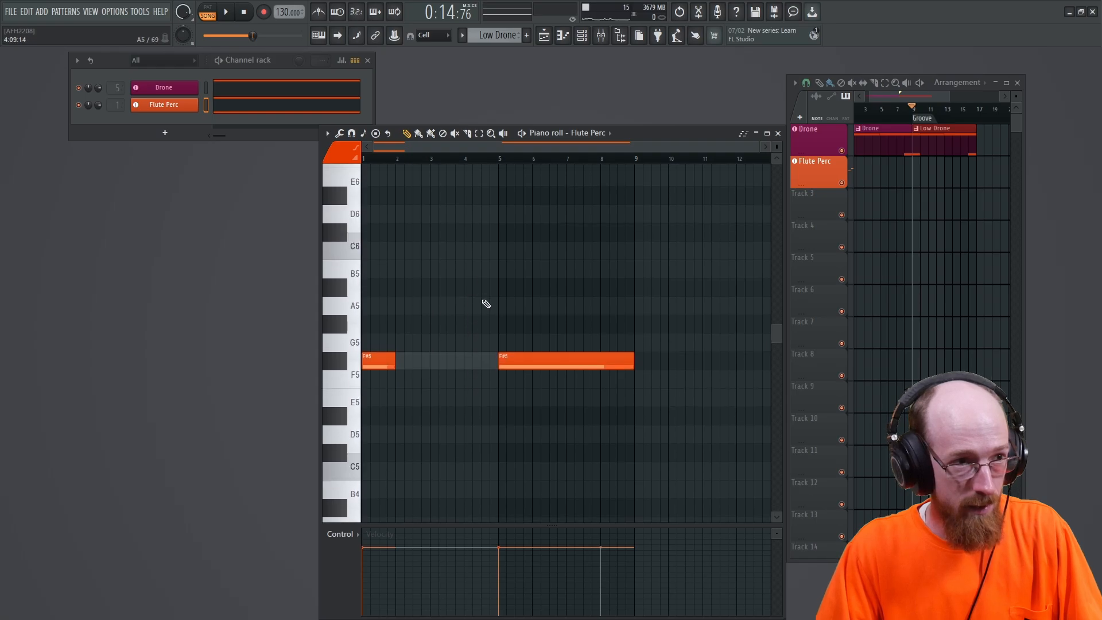
Step: Extend Flute Perc's first F#5 to four bars and G#4 to eight, shorten the second F#5 to two, and add a two-bar G#5 at bar 7
scroll(436, 313, down, 3)
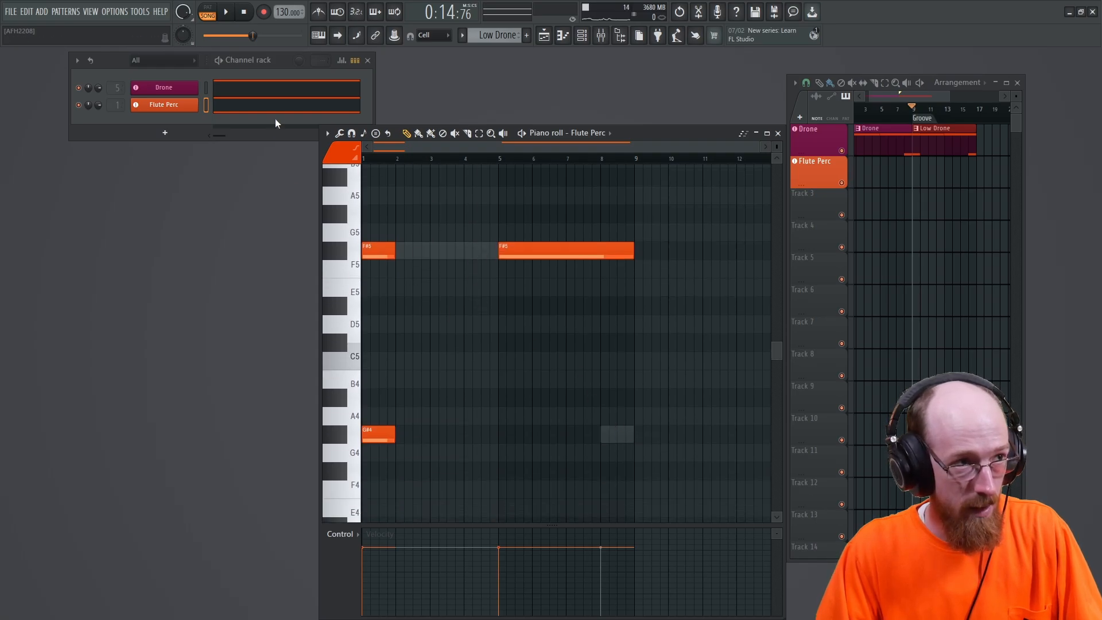
click(291, 89)
drag(620, 440, 381, 445)
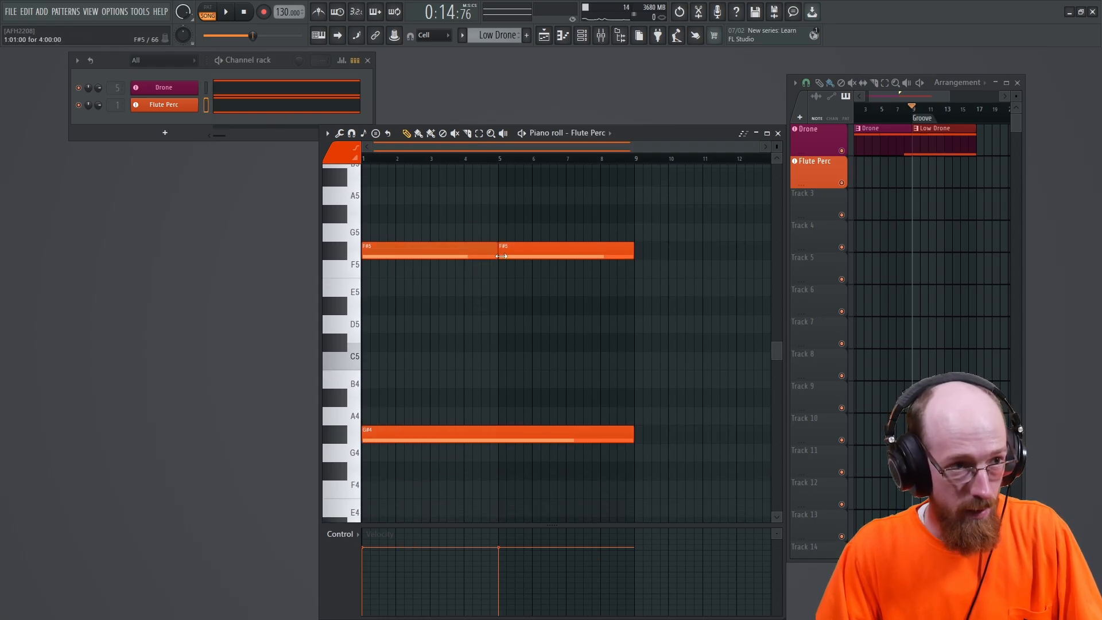
drag(633, 253, 575, 266)
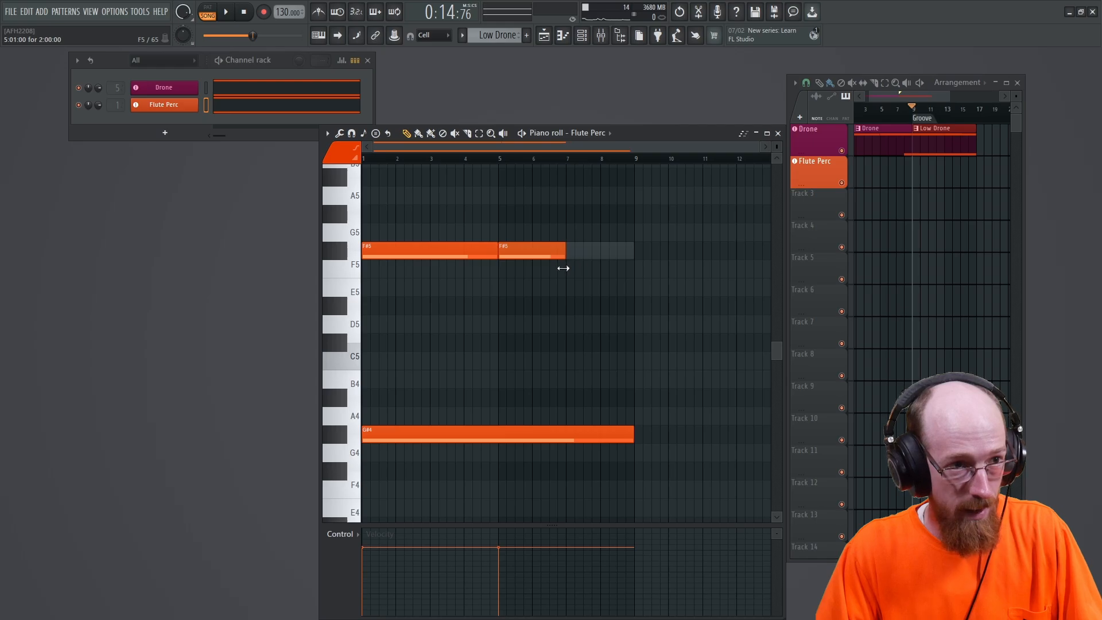
click(576, 219)
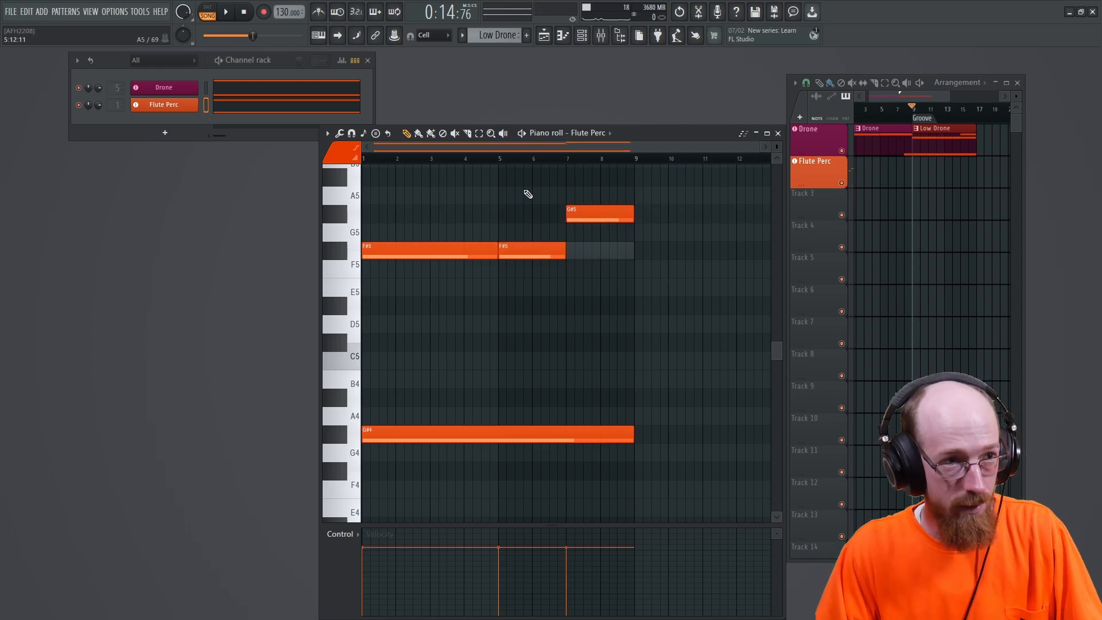
click(779, 134)
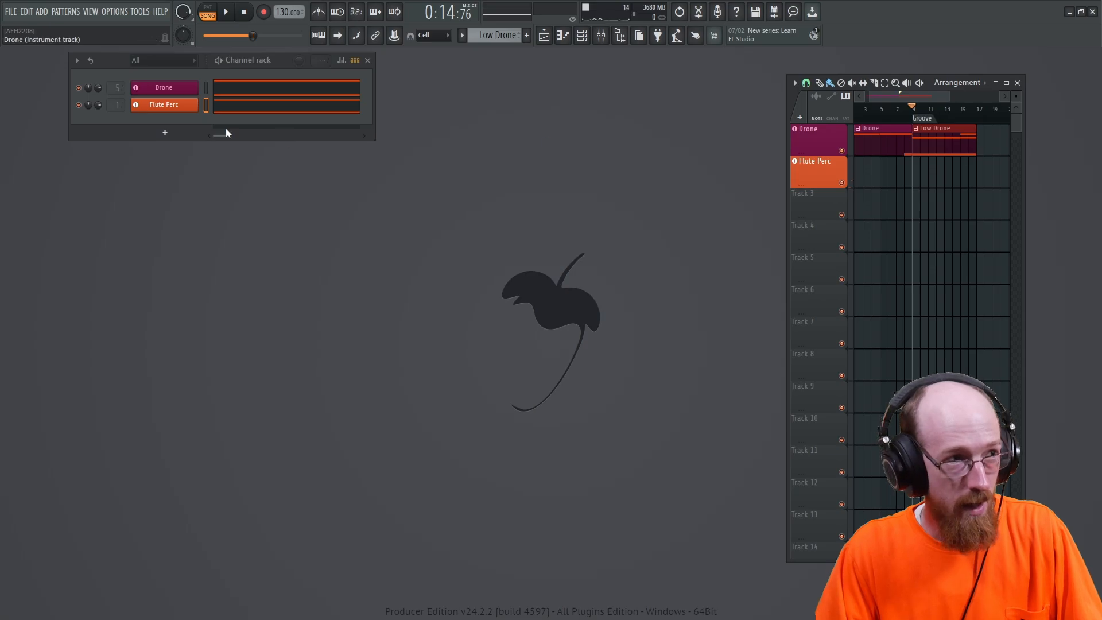
Step: Add a third Bloom KSHMR instrument channel to the project
click(164, 138)
text(bloom)
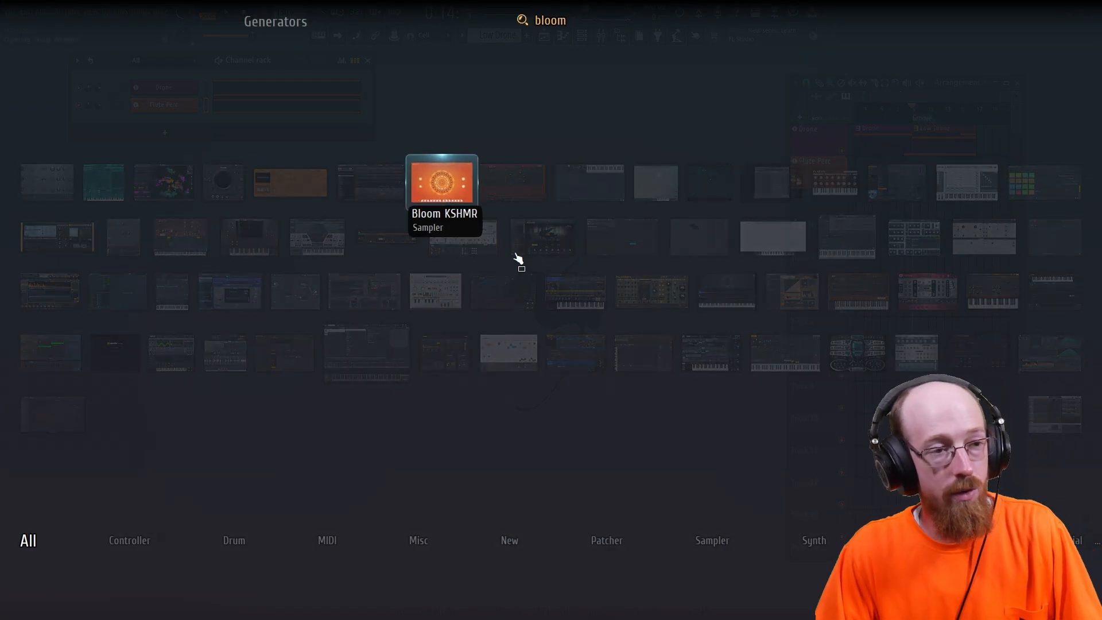
key(Return)
Step: Load the PC All Together preset from the Percussive category, auditioning Dusty Shots, Easy Clap and And They Marched first, and close the instrument
click(429, 214)
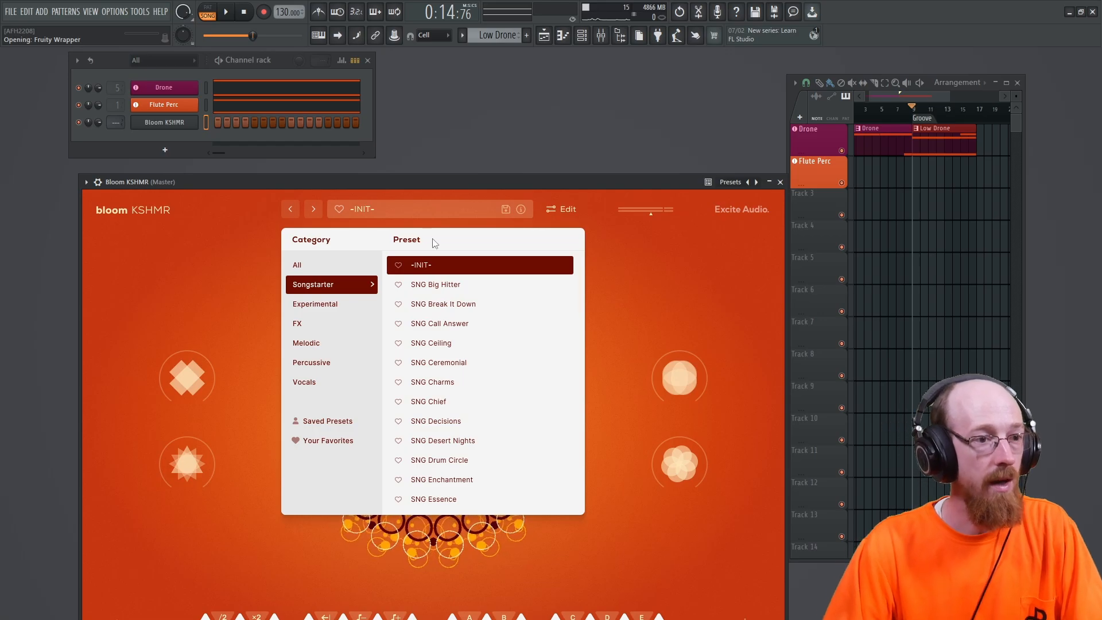
click(321, 363)
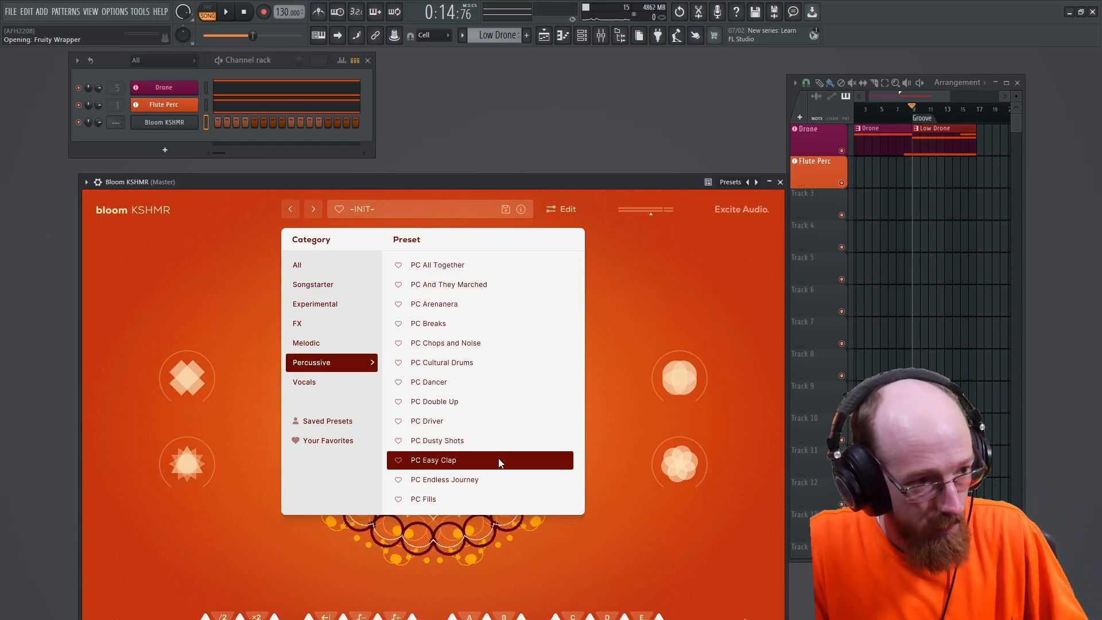
click(496, 435)
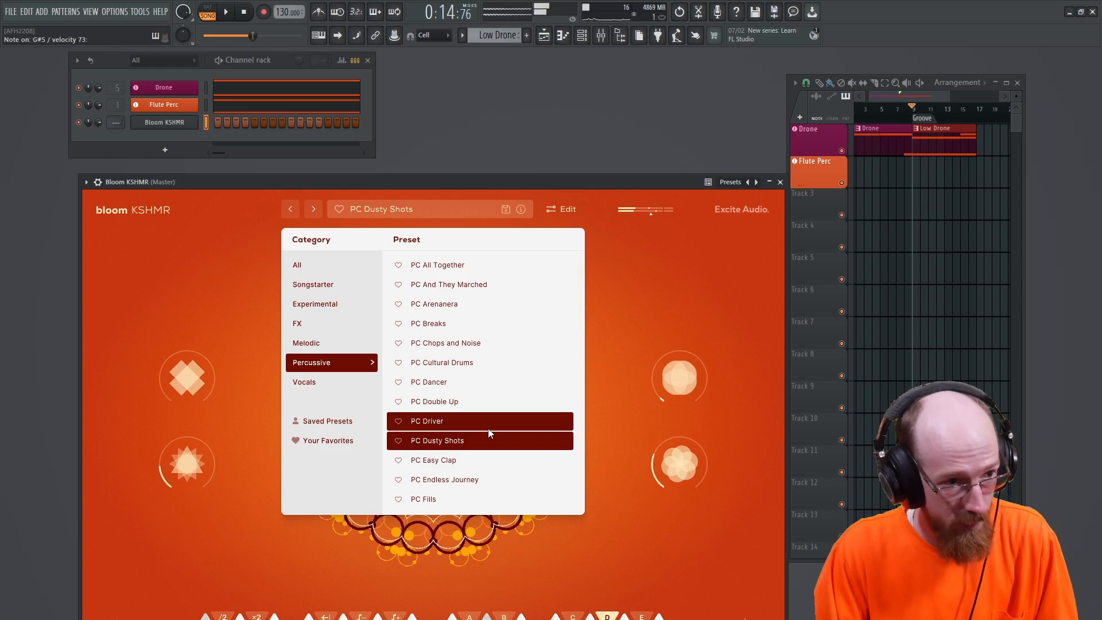
drag(621, 184, 638, 85)
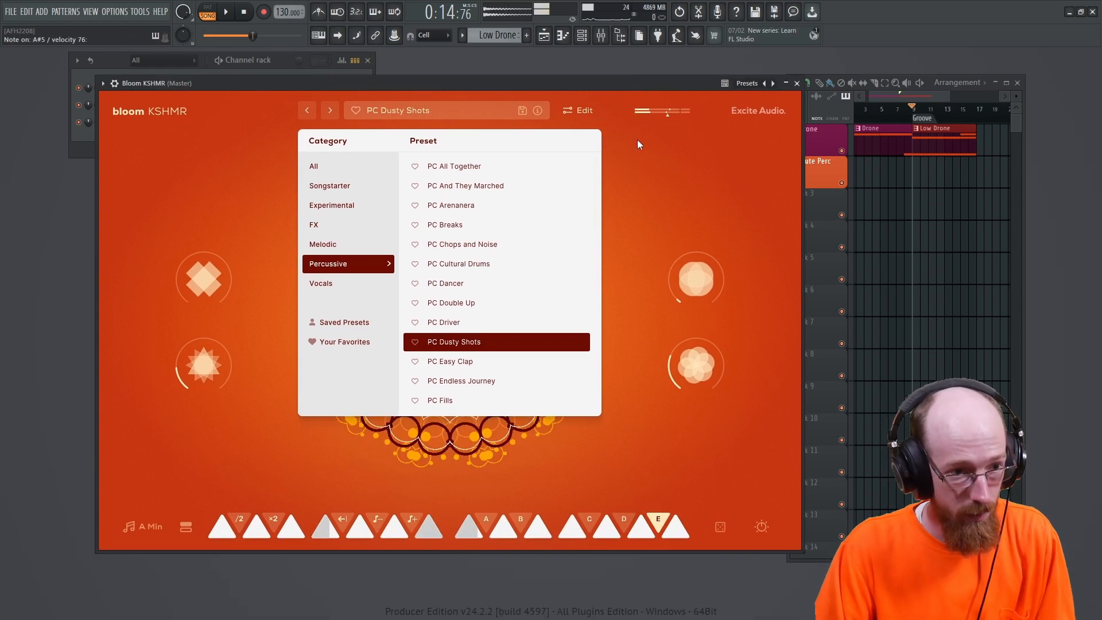
click(483, 359)
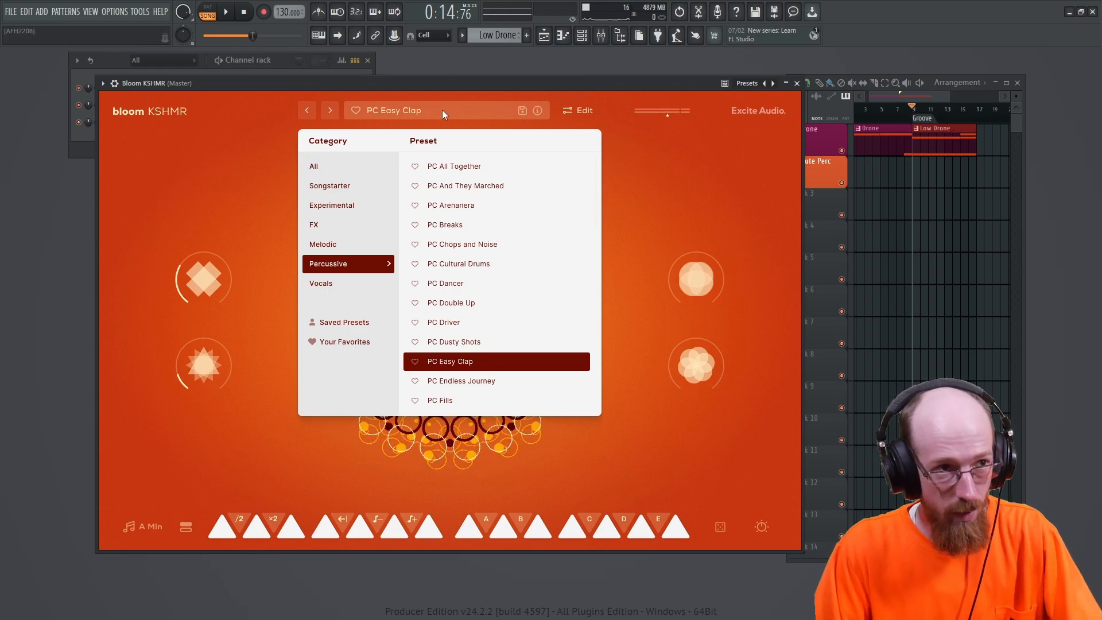
click(468, 182)
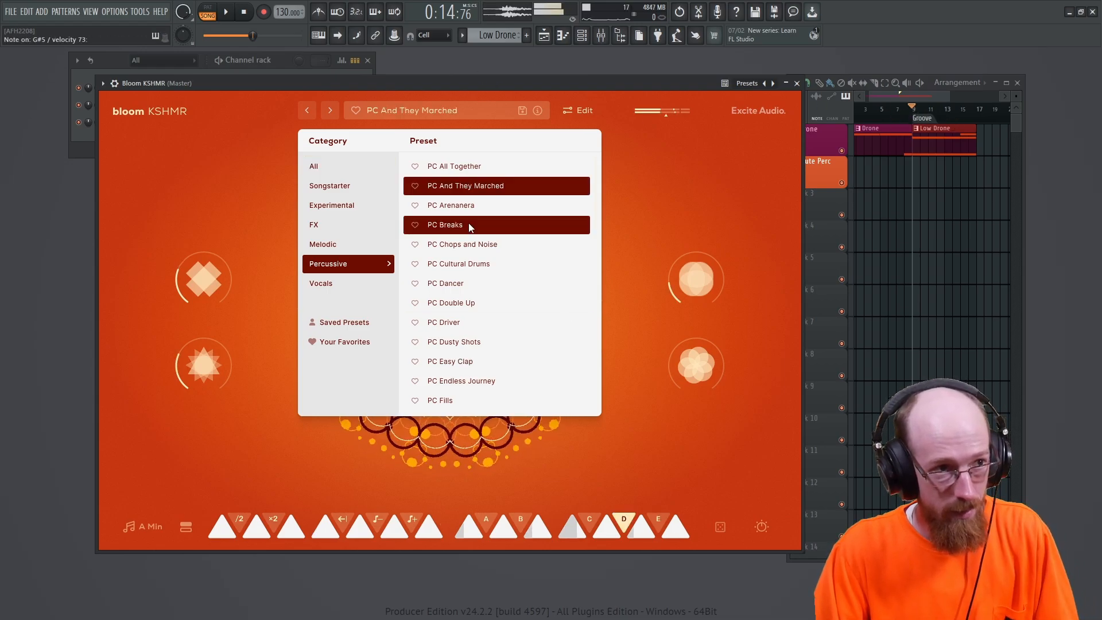
click(473, 166)
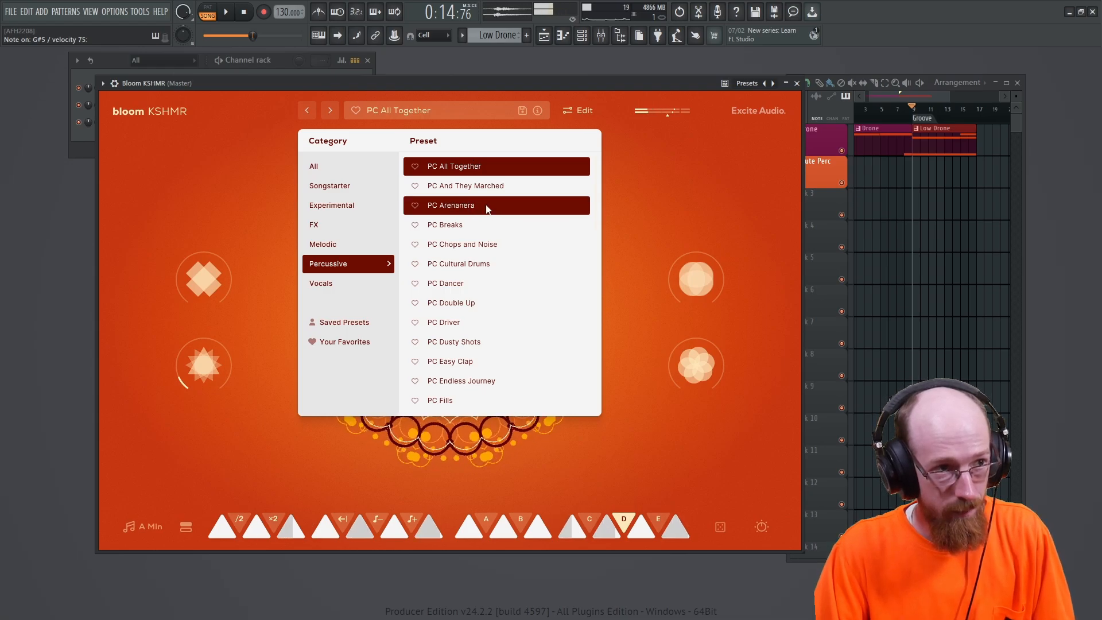
click(797, 83)
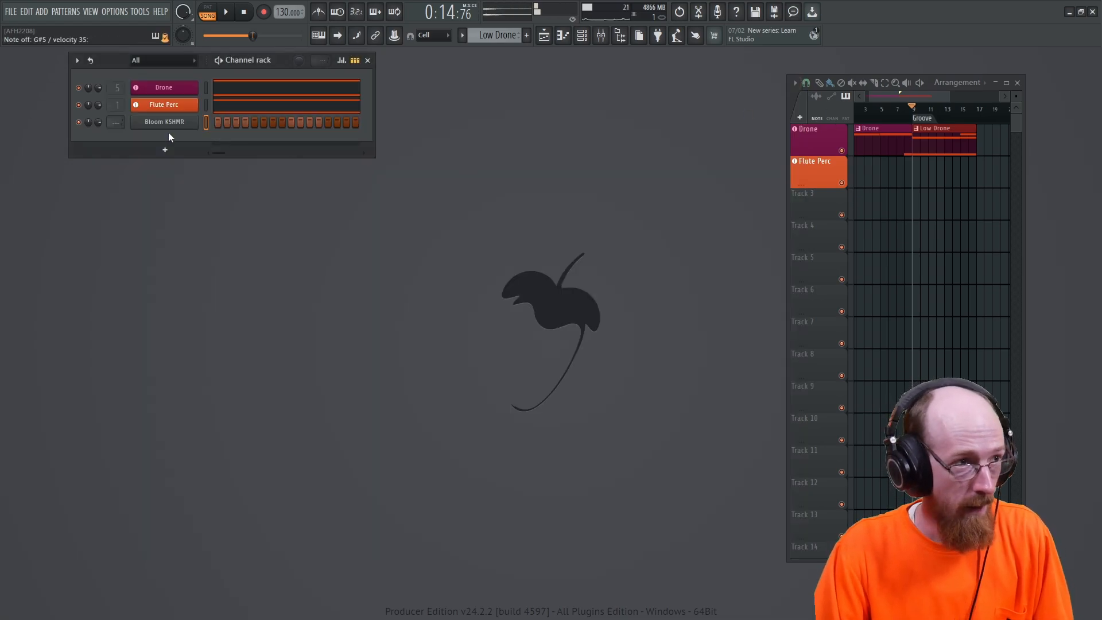
Step: Create a Drums pattern with a four-bar G#5 note and repeat its clip along the Drums track from bar 9, playing back the arrangement
click(527, 36)
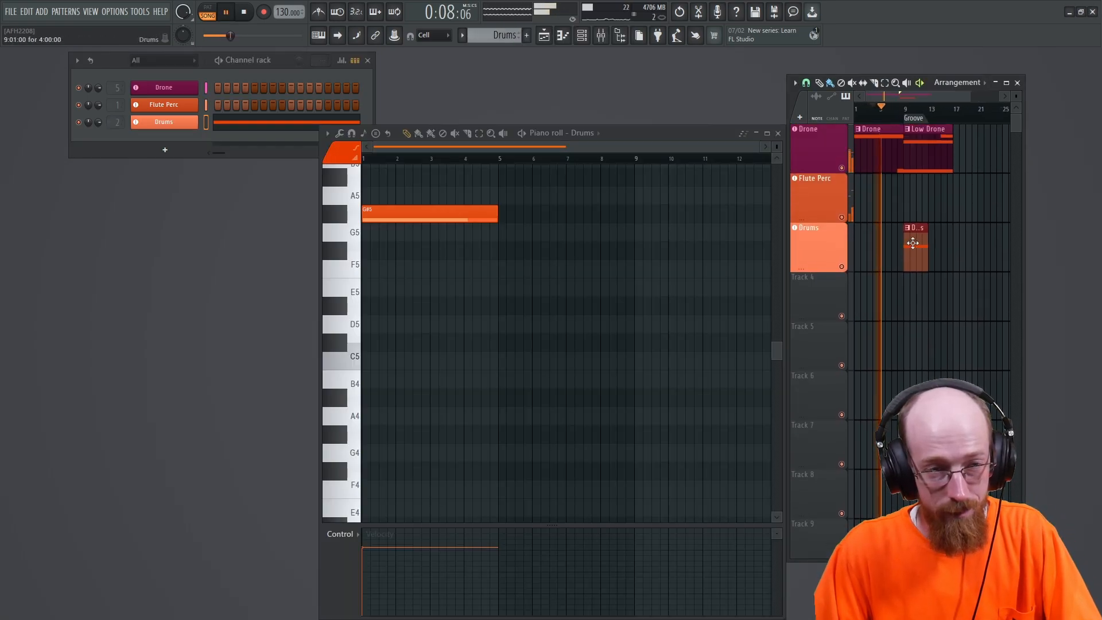
scroll(915, 239, up, 1)
scroll(935, 204, down, 1)
drag(945, 198, 923, 232)
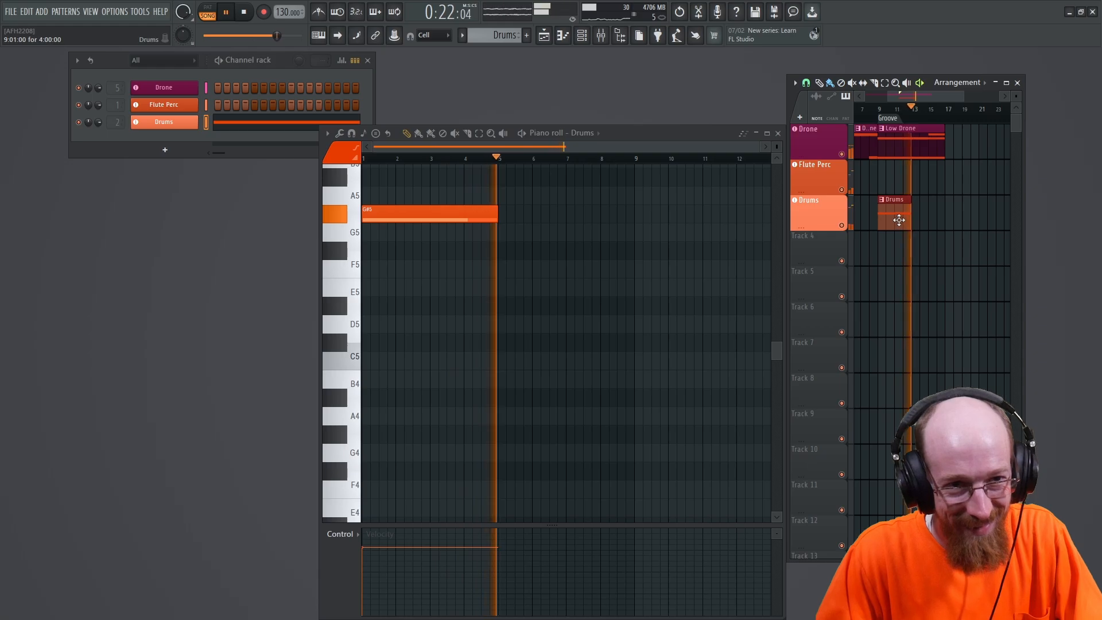
key(space)
click(930, 222)
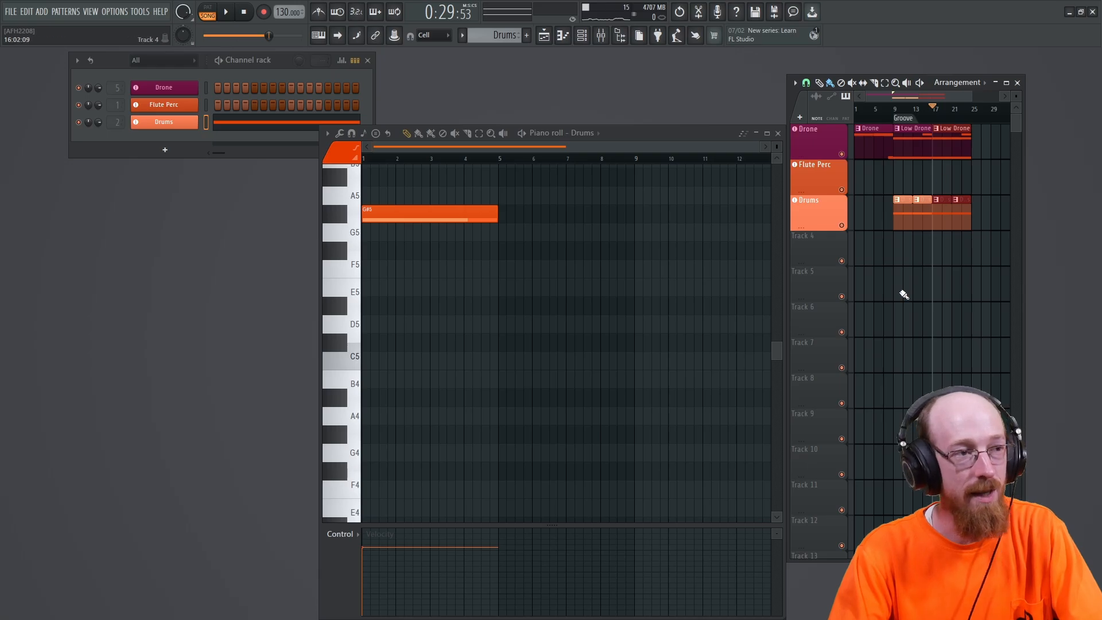
Step: Add a fourth Bloom KSHMR instrument channel for a vocal part
click(174, 150)
text(bloom)
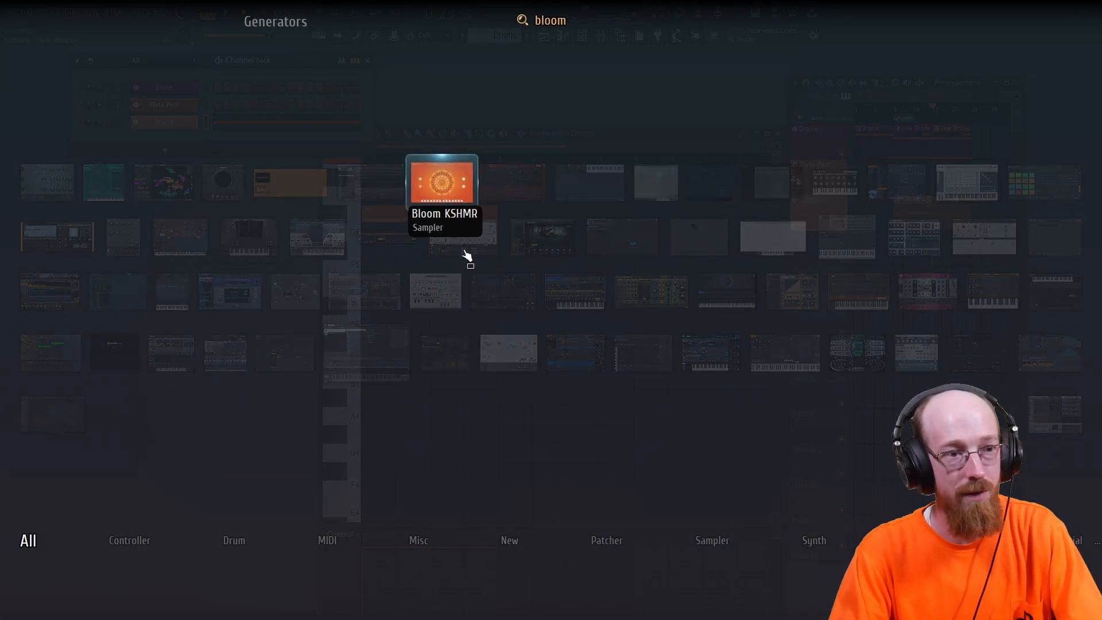
key(Return)
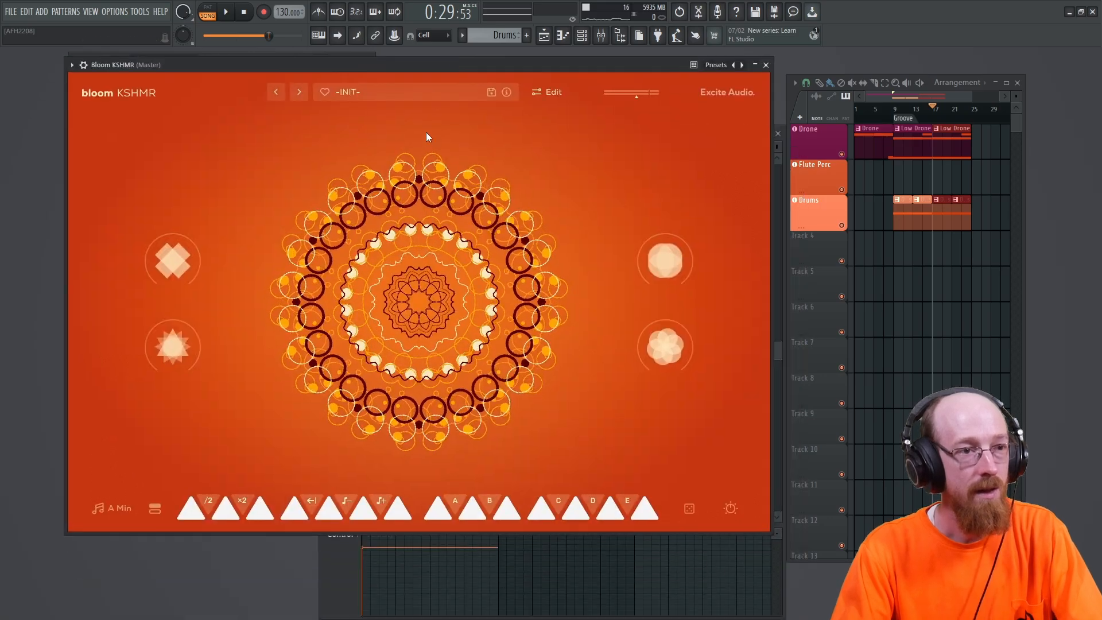
Step: Load the VOX Enchanted preset from the Vocals category, auditioning VOX Desta and VOX Echo Veil first, and close the instrument
click(393, 98)
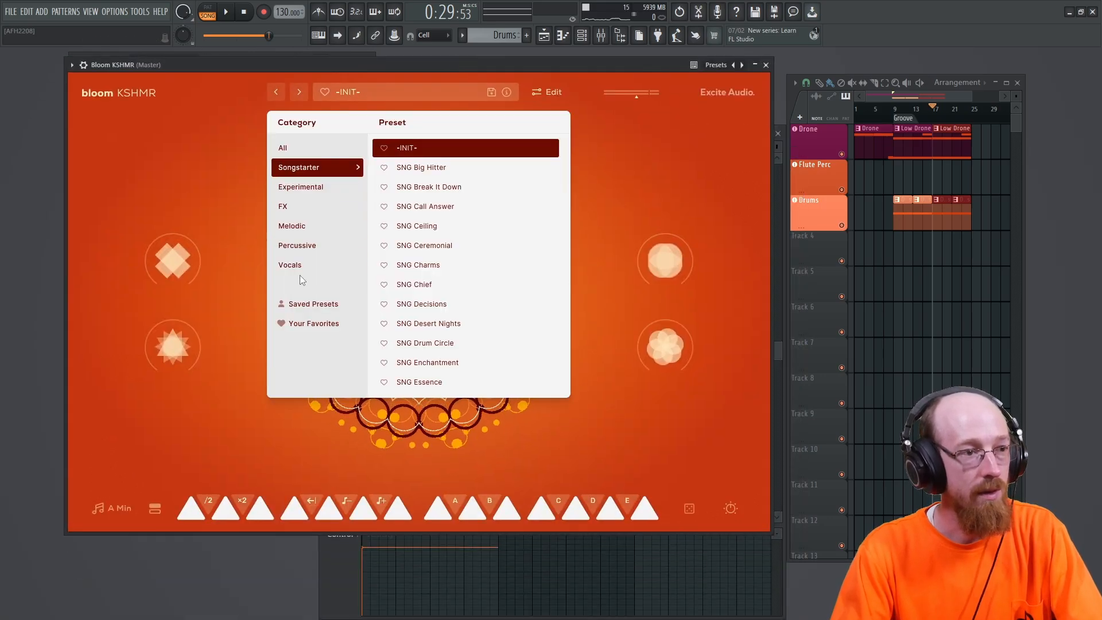
click(315, 270)
click(418, 268)
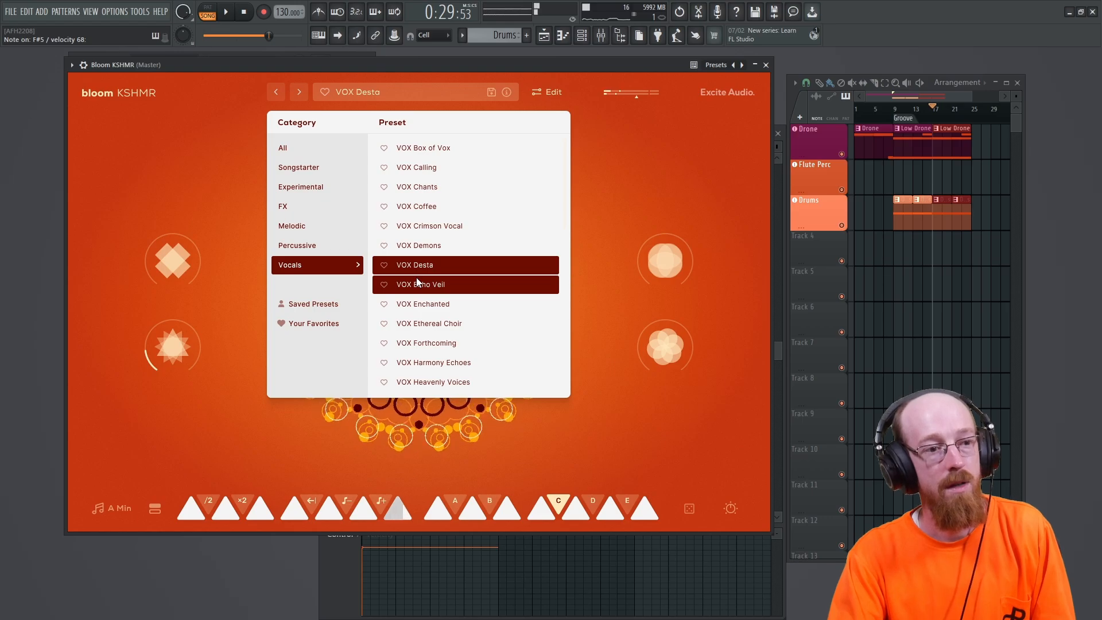
click(464, 285)
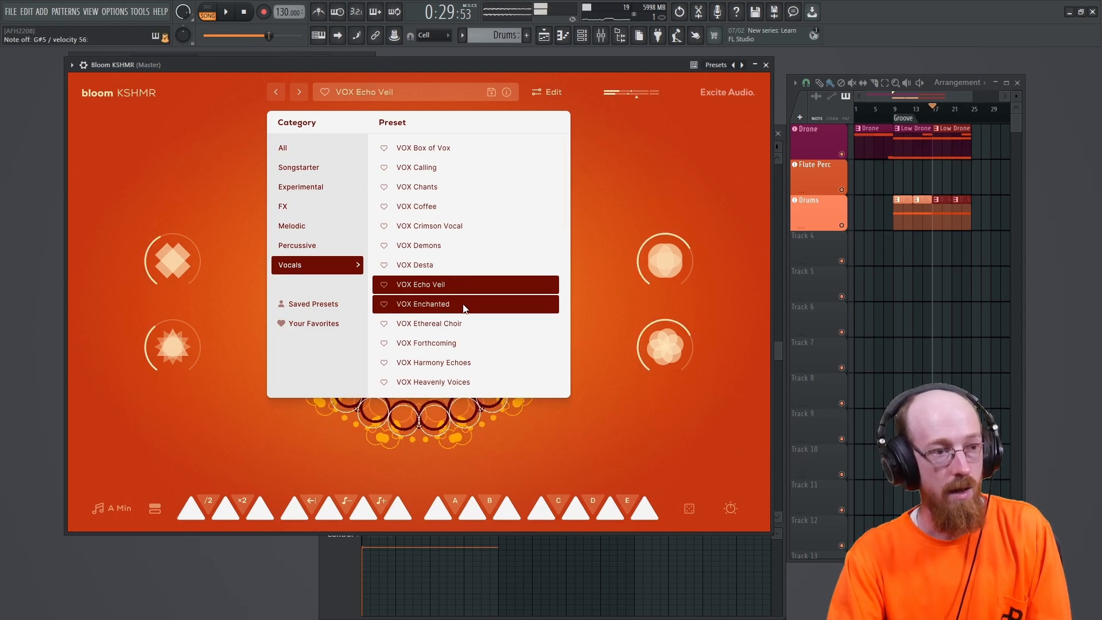
click(463, 305)
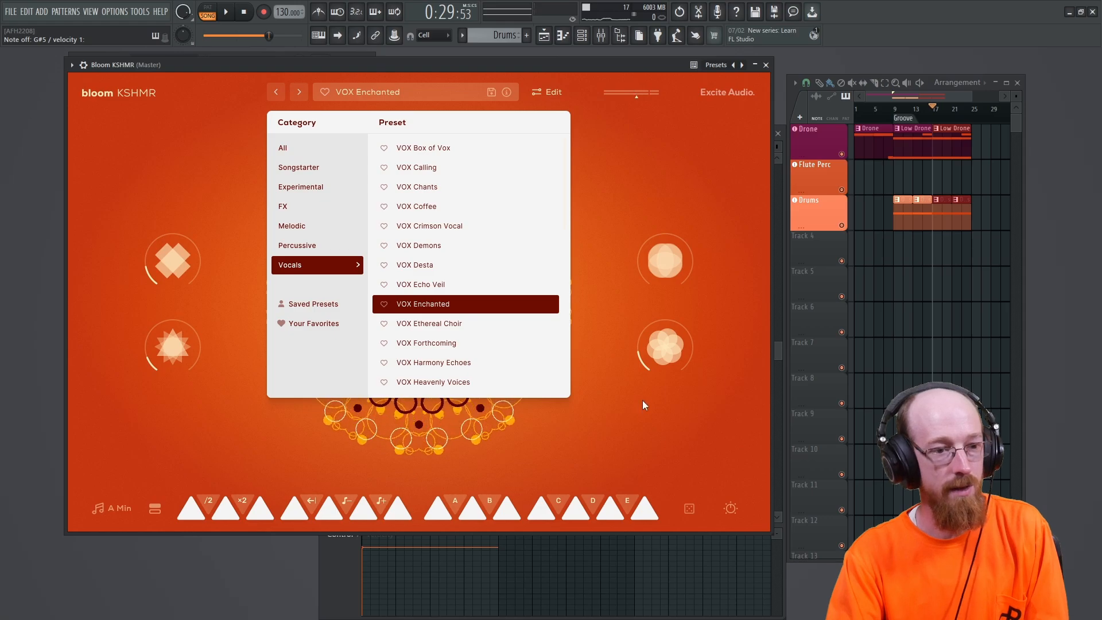
click(766, 65)
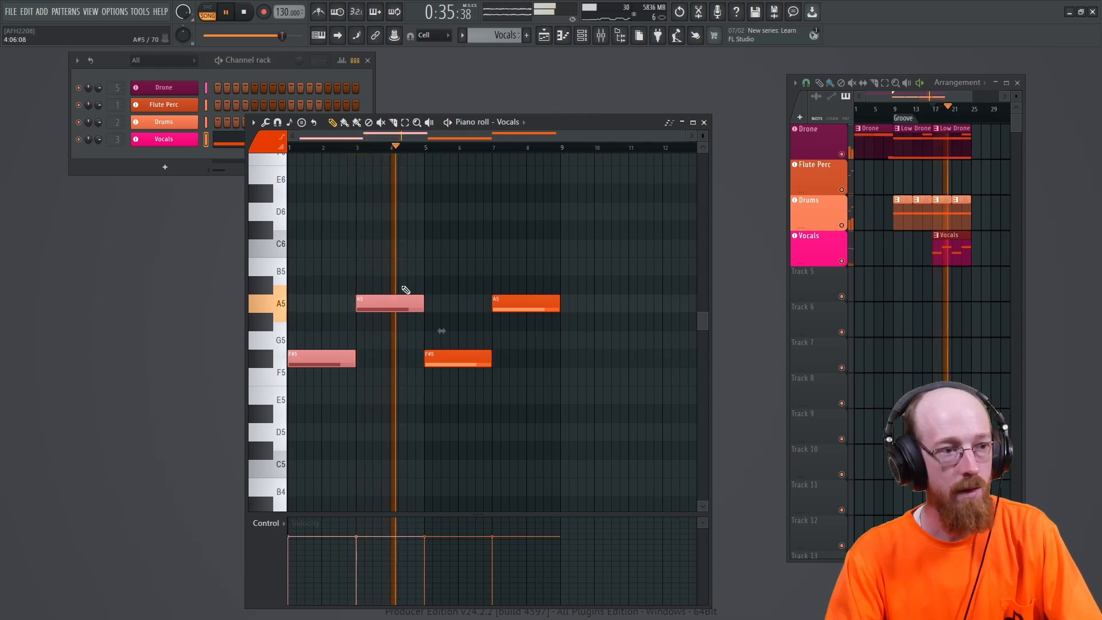
Step: Stop playback, add a fifth Bloom KSHMR channel and load the Melodic preset MLD Gasoline, auditioning Crushed Plucks and Ethereal Flute first
key(space)
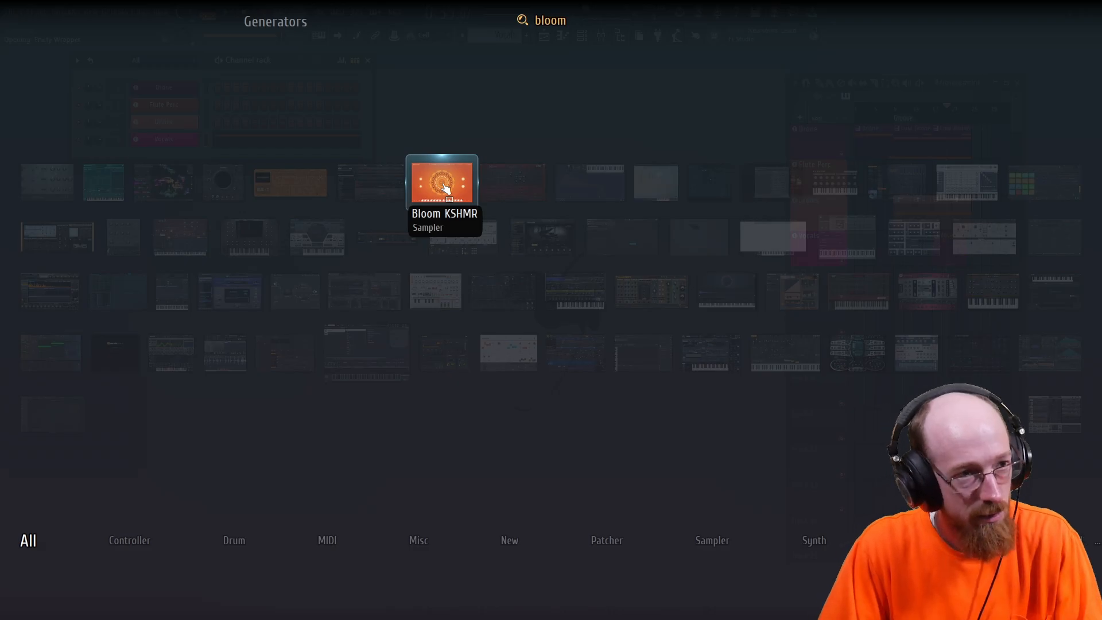
click(446, 188)
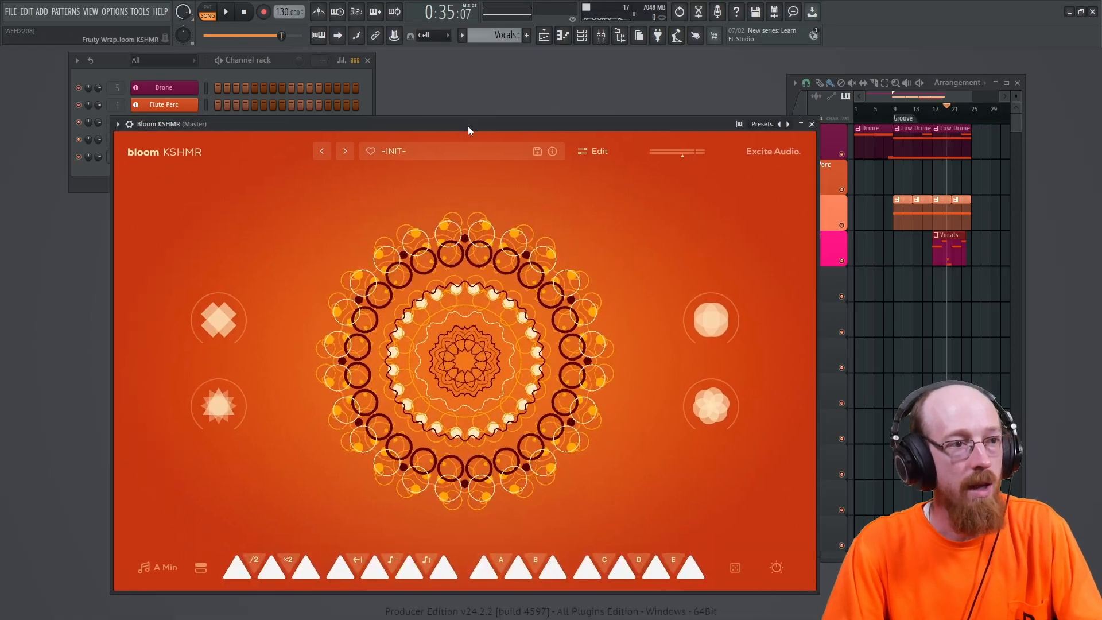
click(421, 150)
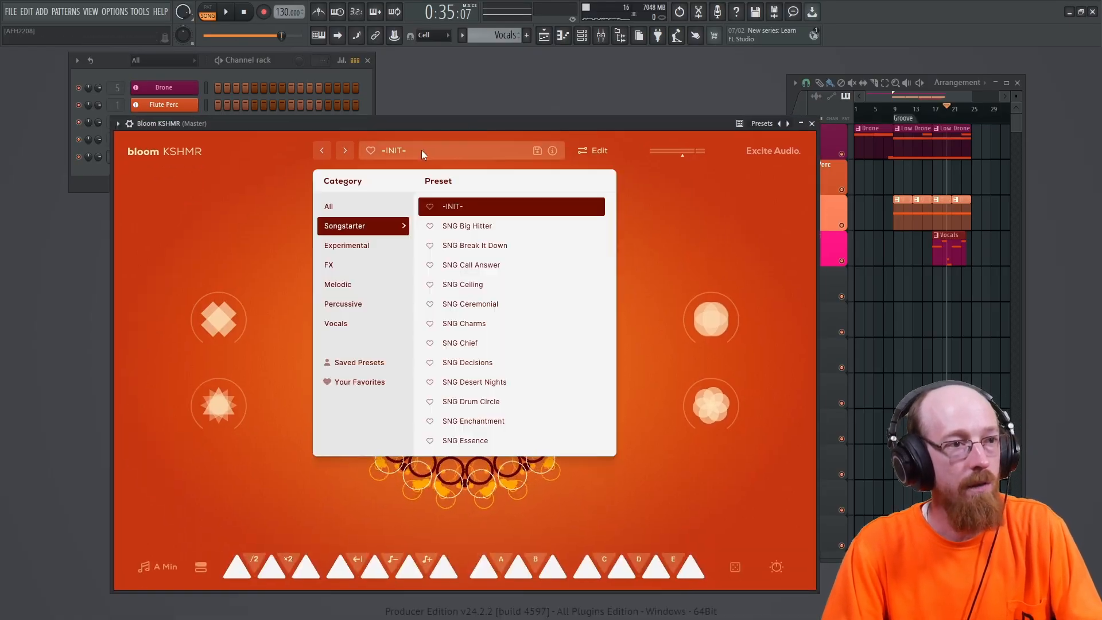
click(361, 286)
click(519, 285)
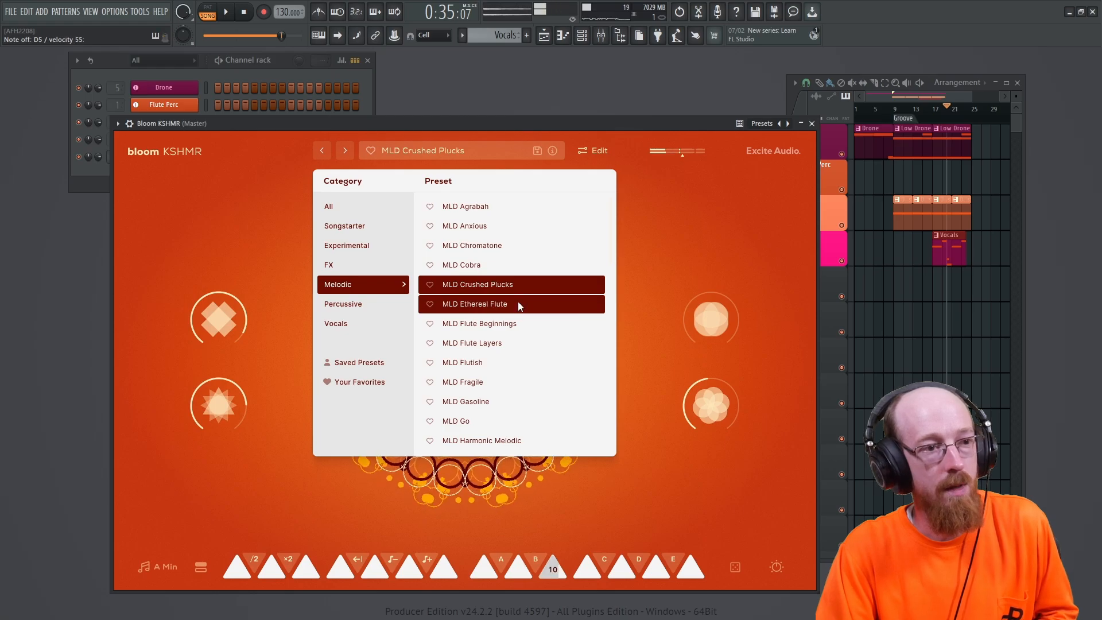
click(519, 303)
scroll(528, 345, down, 1)
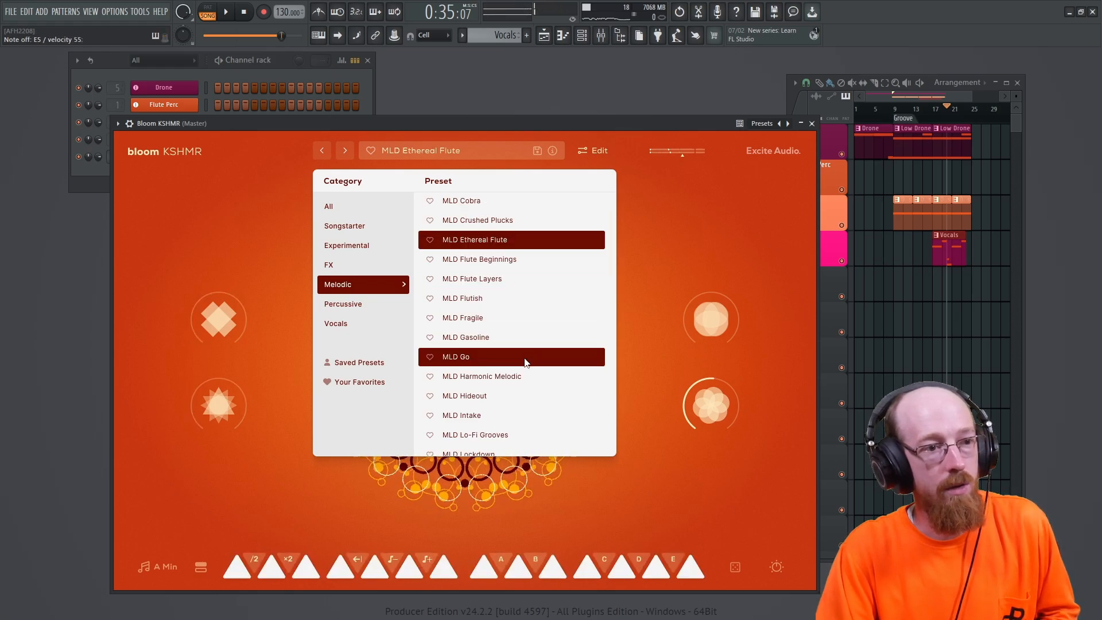
click(525, 339)
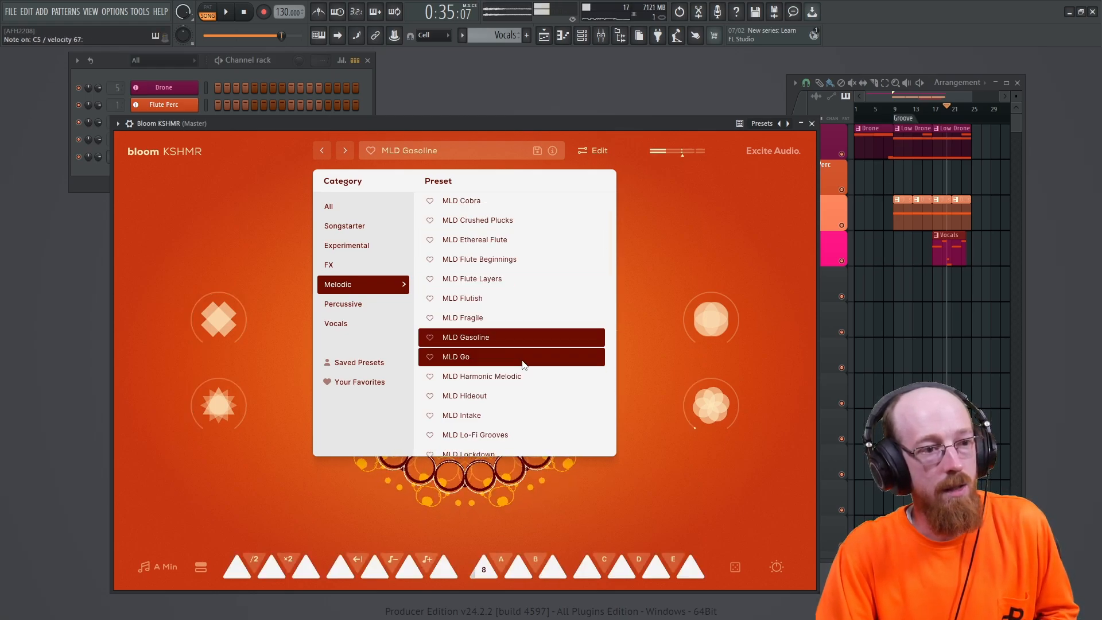
click(680, 249)
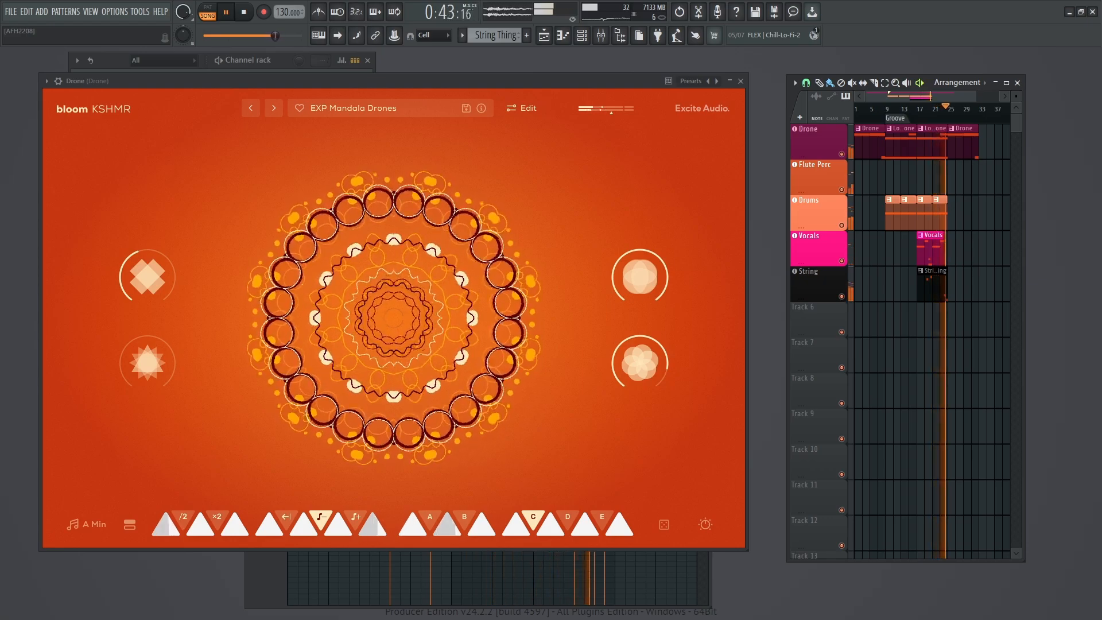
Step: Stop playback and look over the arrangement of the Drone, Drums, Vocals and String tracks
key(space)
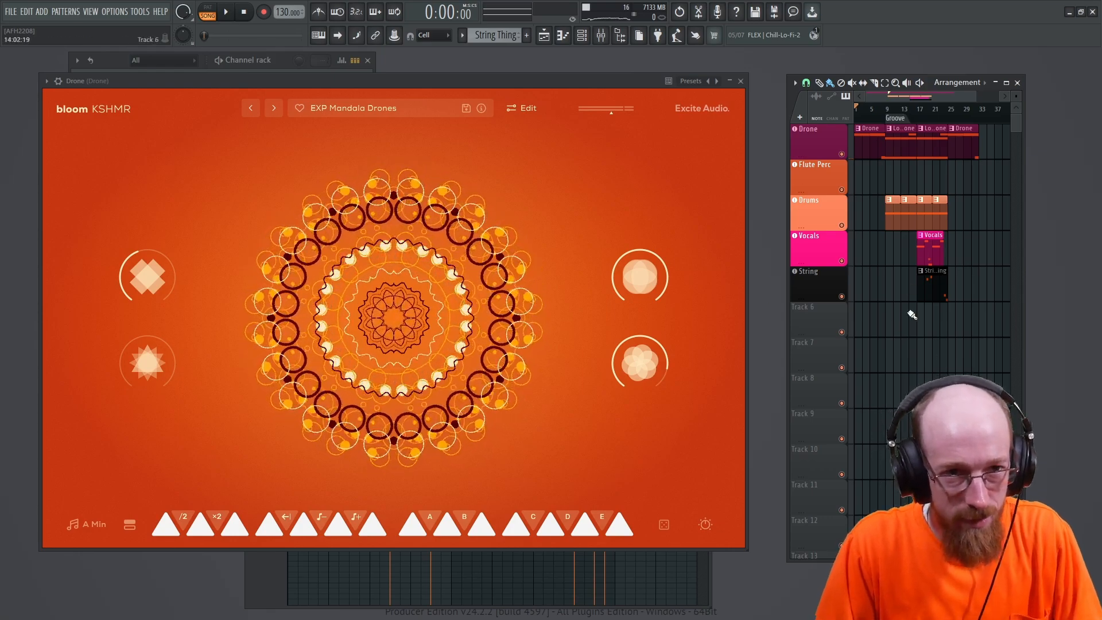
drag(922, 313, 948, 160)
scroll(938, 197, up, 3)
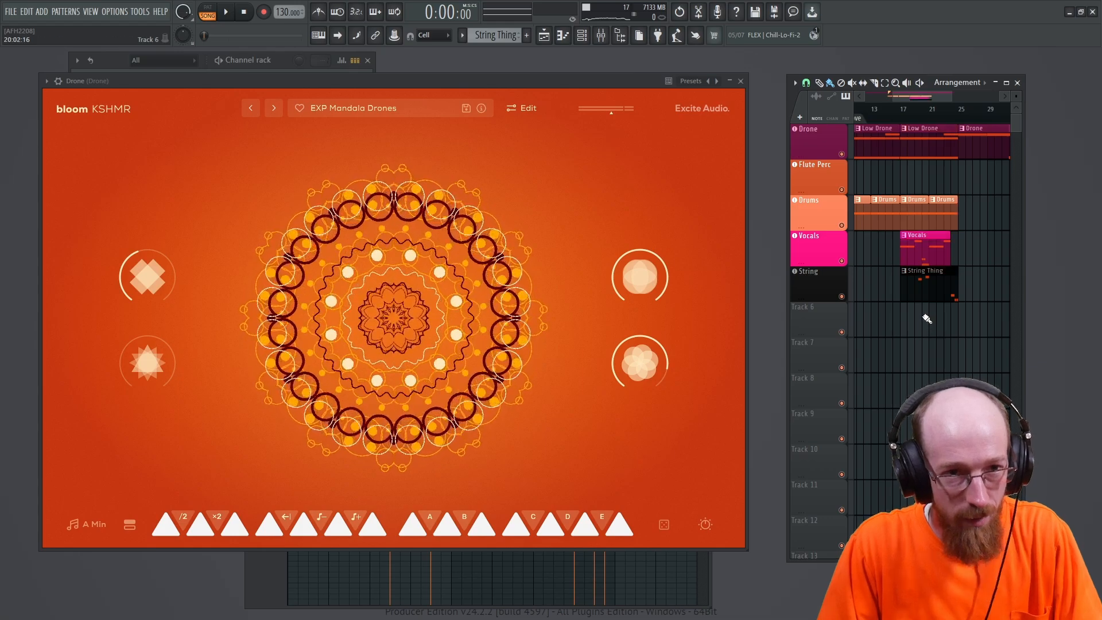
scroll(926, 326, down, 2)
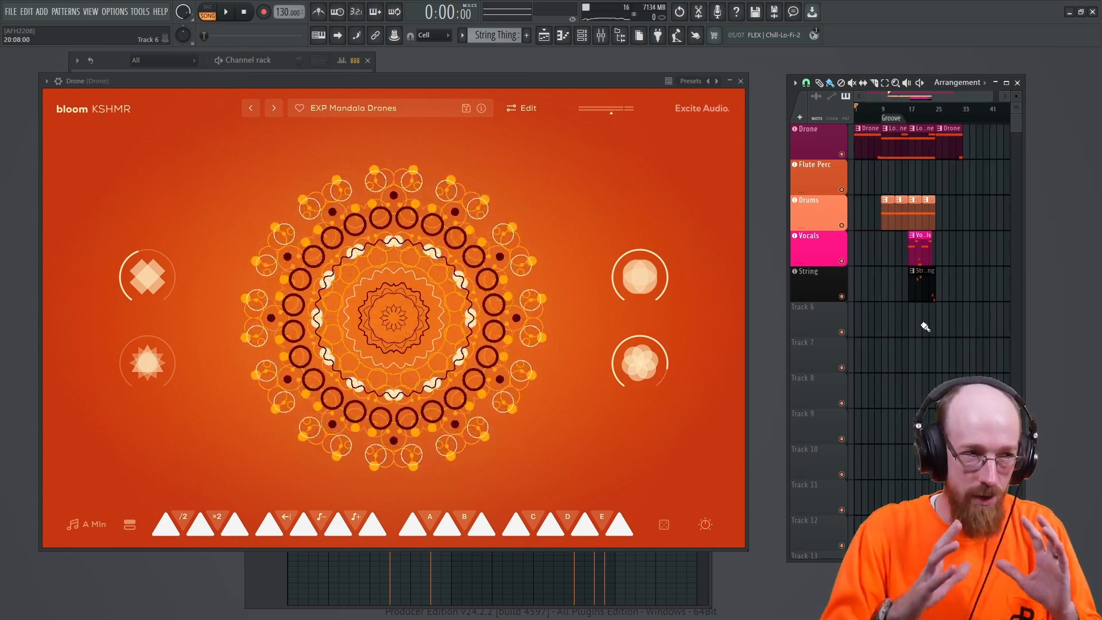